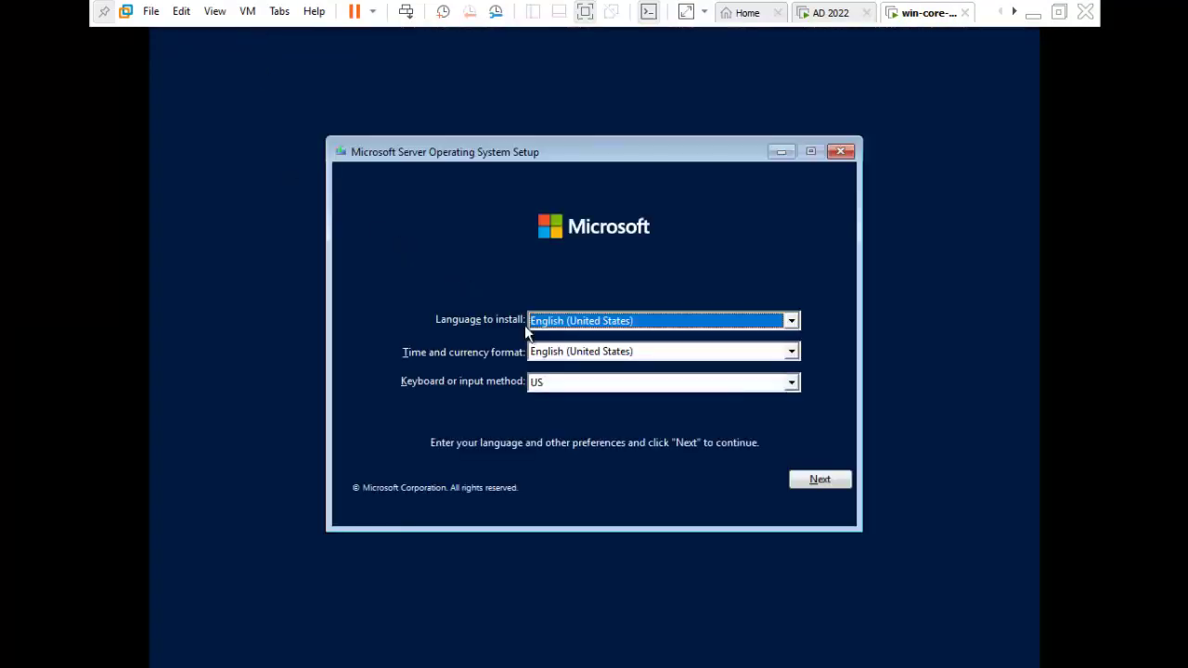
# Step: Accept the English (United States) language and US keyboard defaults in Windows Setup
pyautogui.click(817, 483)
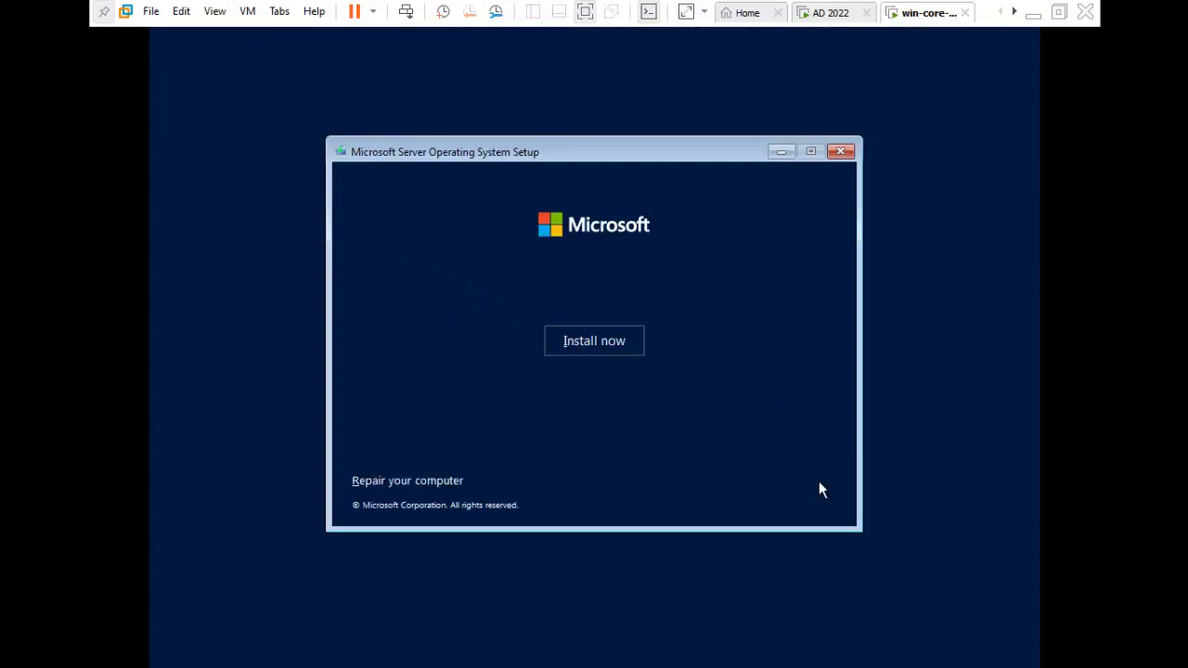
# Step: Start the installation to reach the list of four Windows Server 2022 editions
pyautogui.click(597, 340)
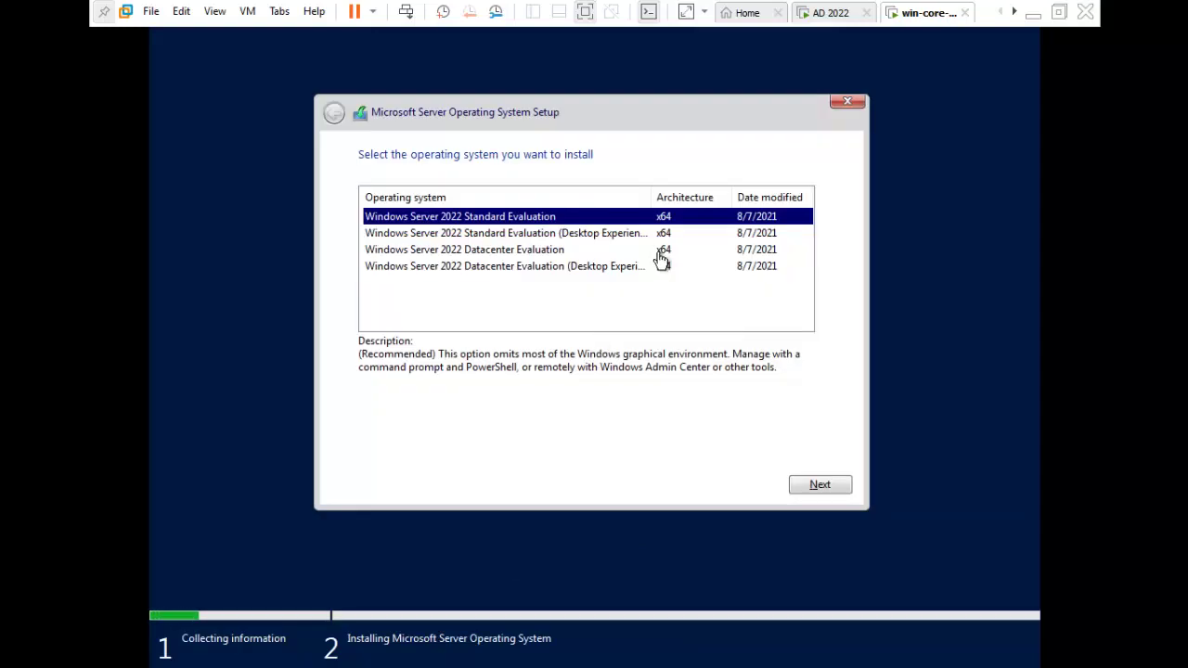
# Step: Compare the editions and choose Windows Server 2022 Standard Evaluation, the core edition without Desktop Experience
pyautogui.doubleClick(652, 198)
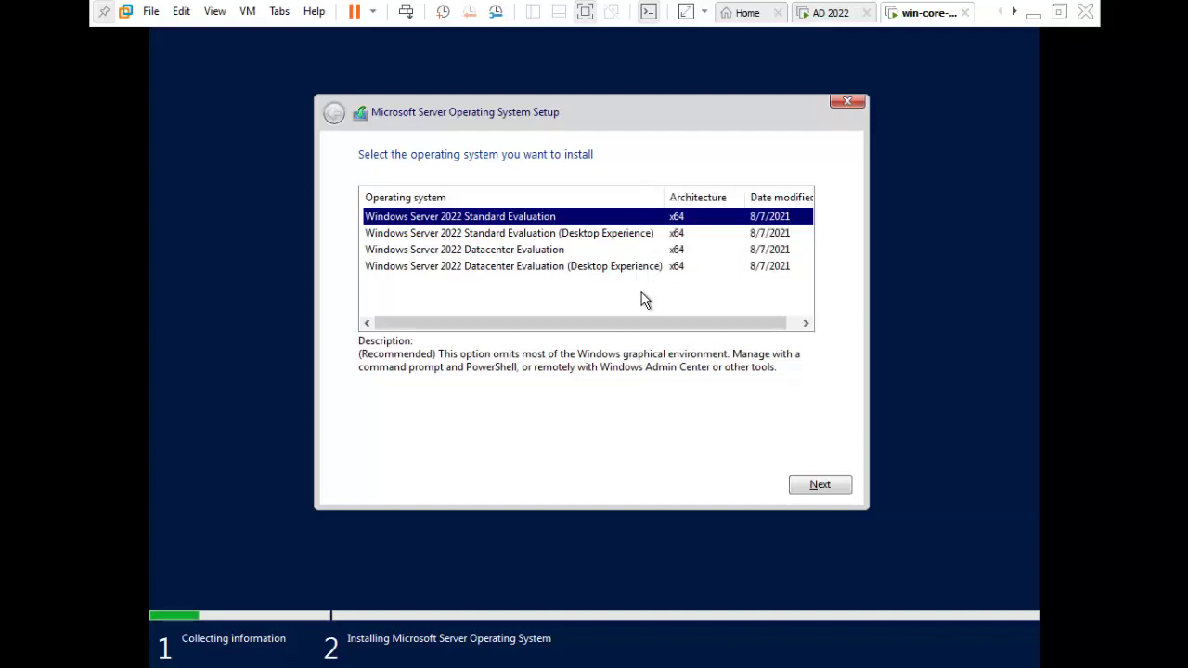
pyautogui.click(585, 239)
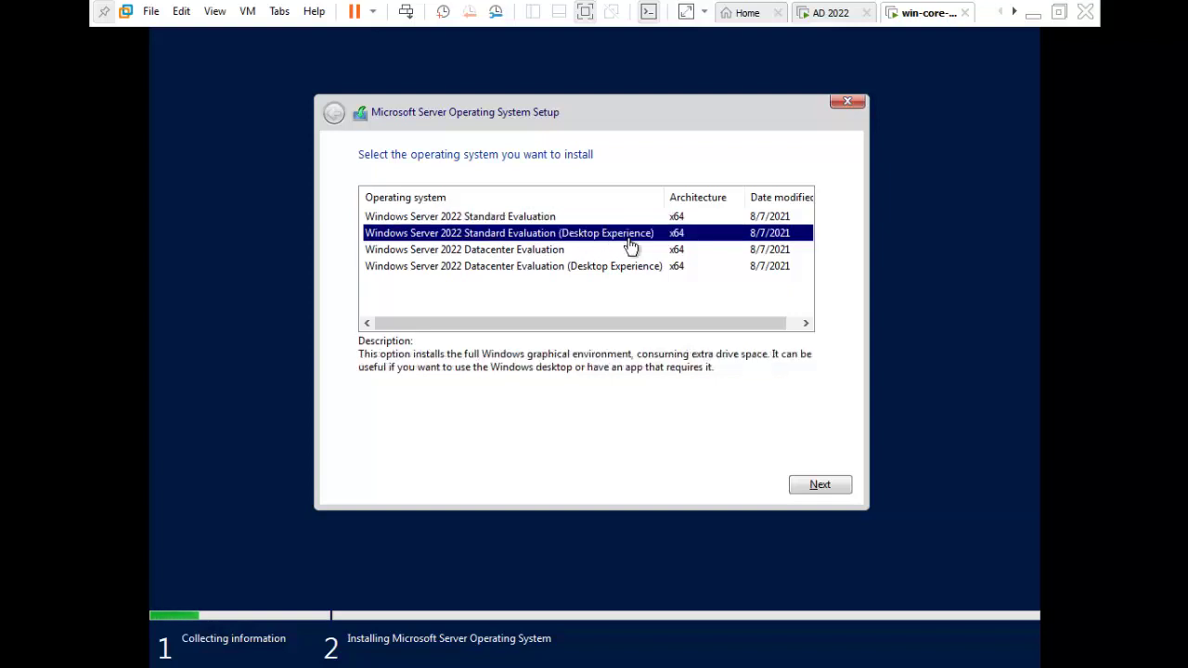
pyautogui.click(554, 221)
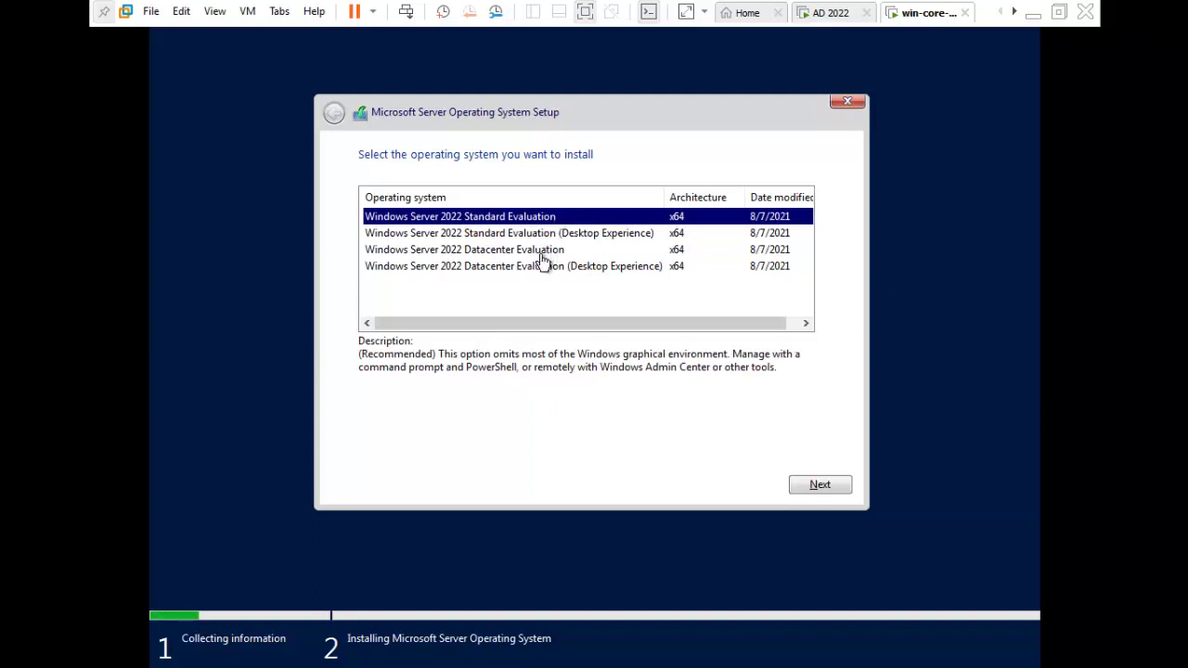
pyautogui.click(527, 255)
pyautogui.click(526, 271)
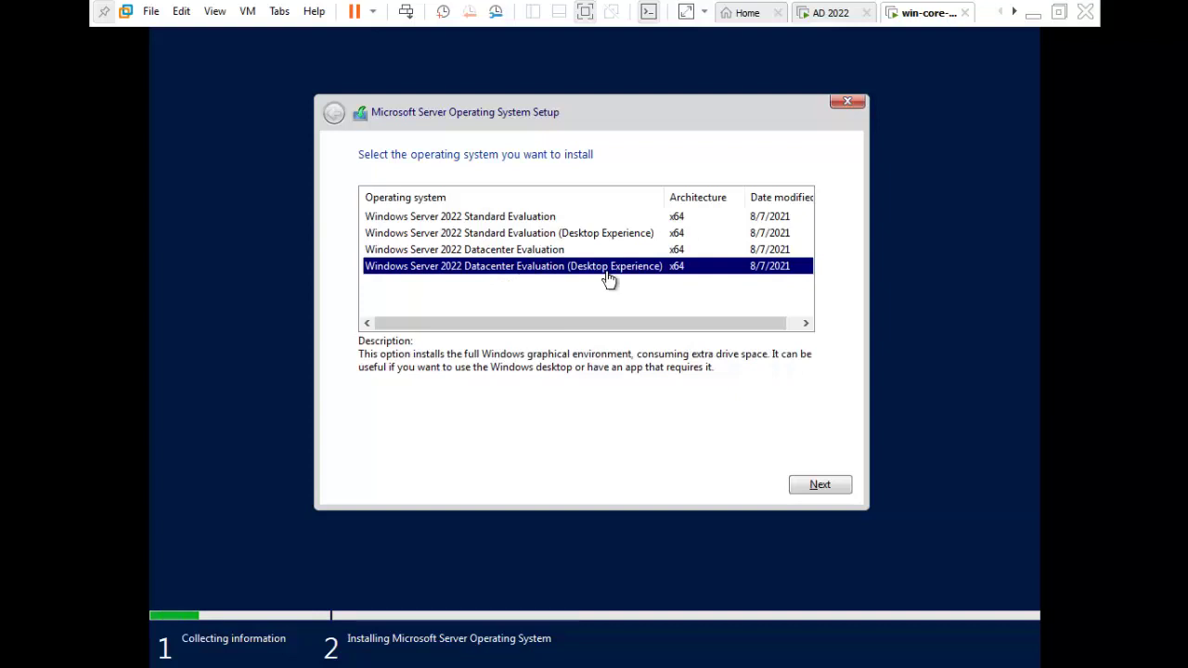
pyautogui.click(529, 219)
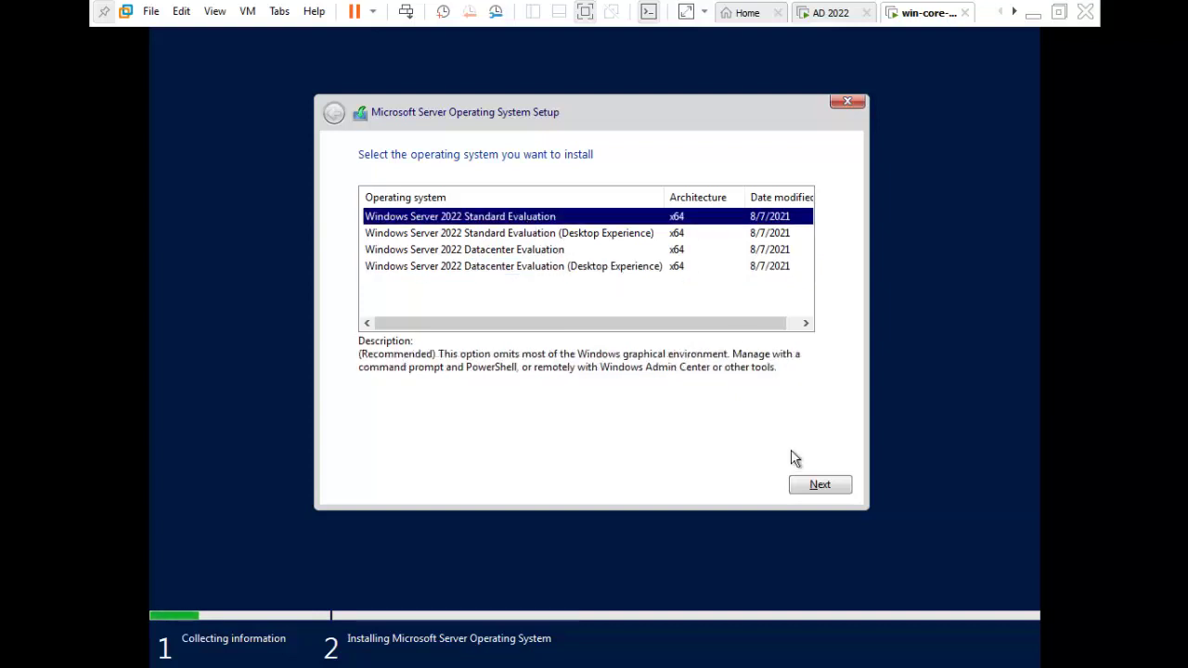
pyautogui.click(816, 490)
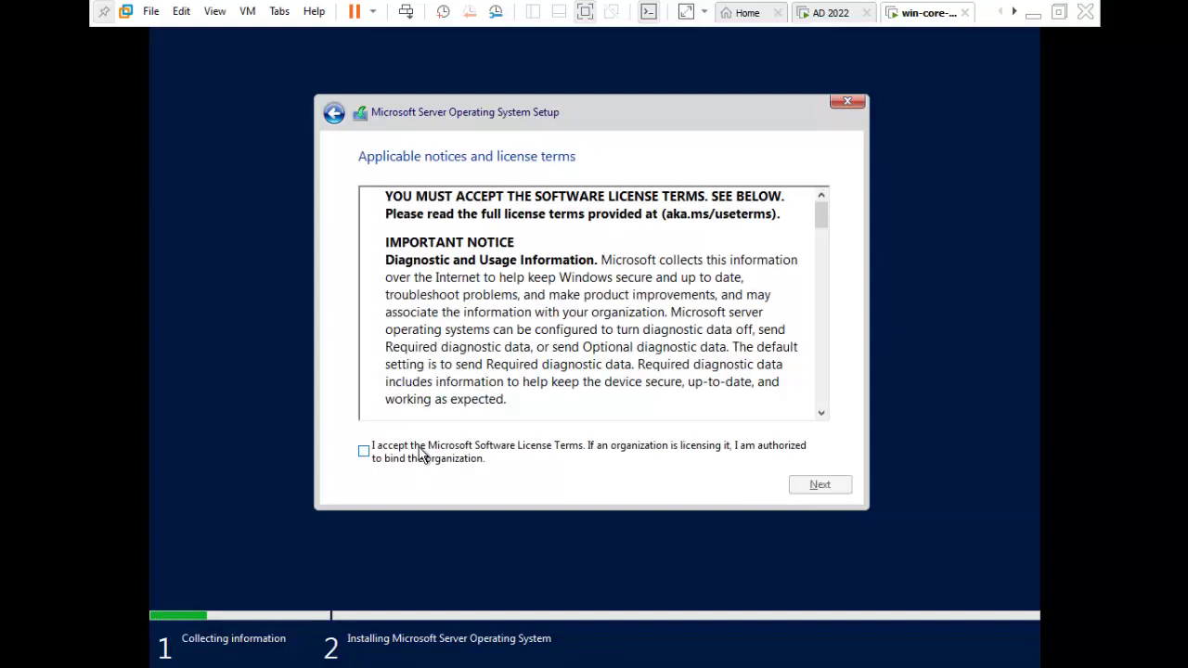
# Step: Accept the Microsoft license terms and choose a Custom fresh installation
pyautogui.click(422, 455)
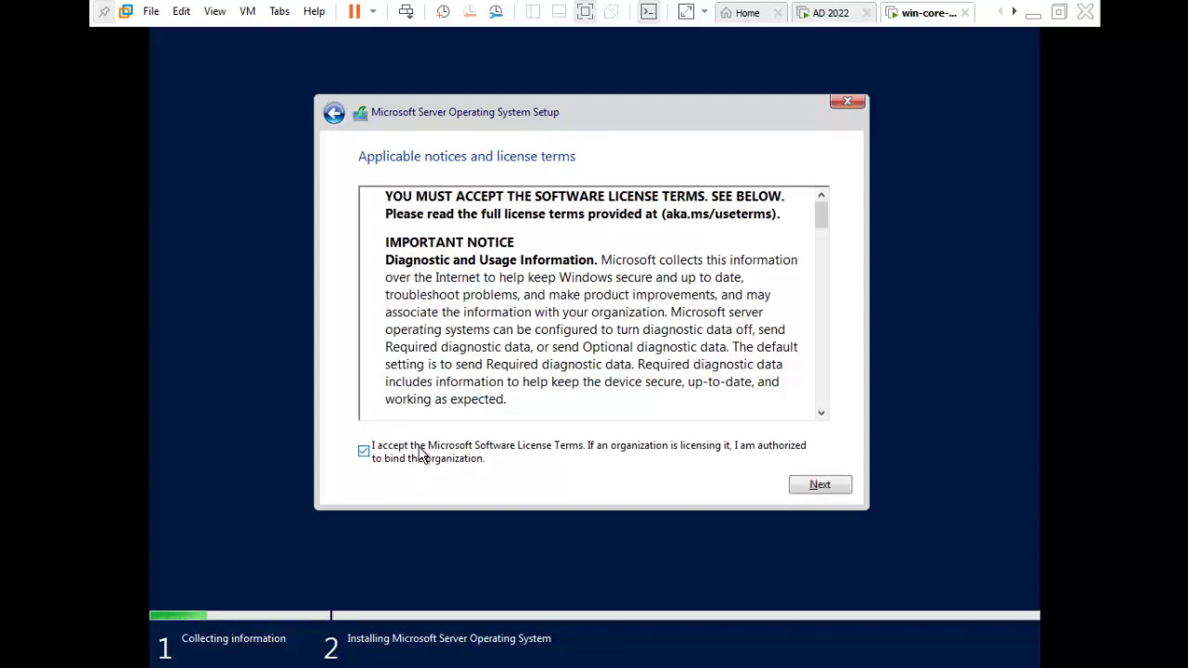
pyautogui.click(820, 488)
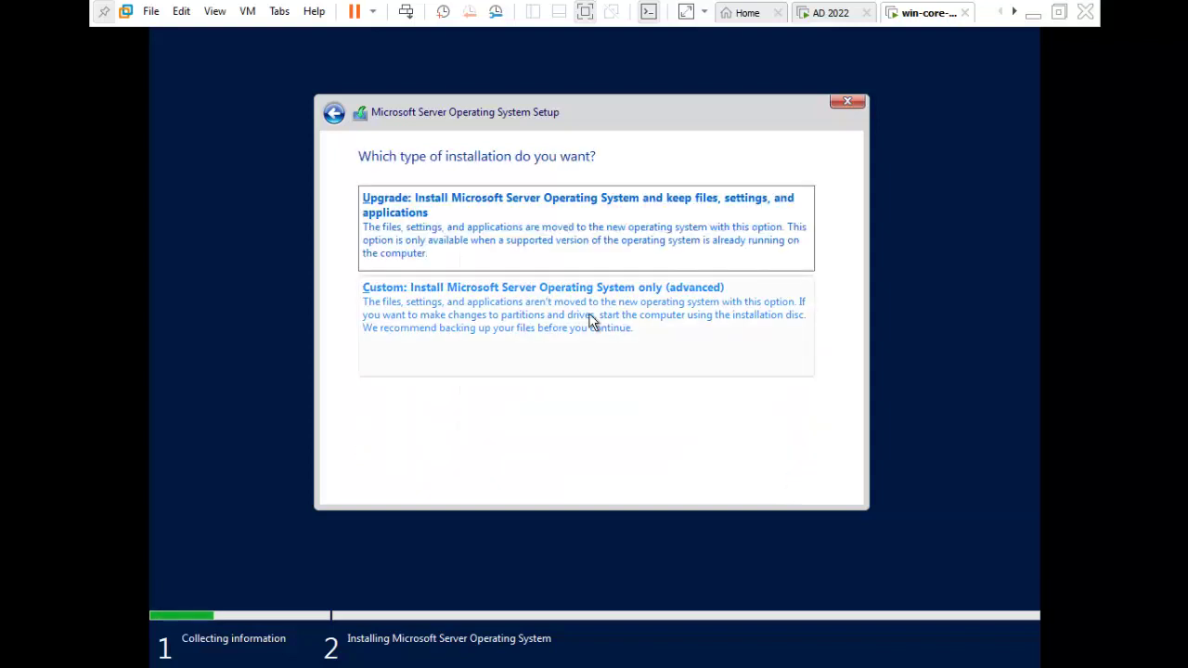
pyautogui.click(592, 320)
# Step: Create a 61440 MB partition on Drive 0 and install onto Partition 3
pyautogui.click(727, 380)
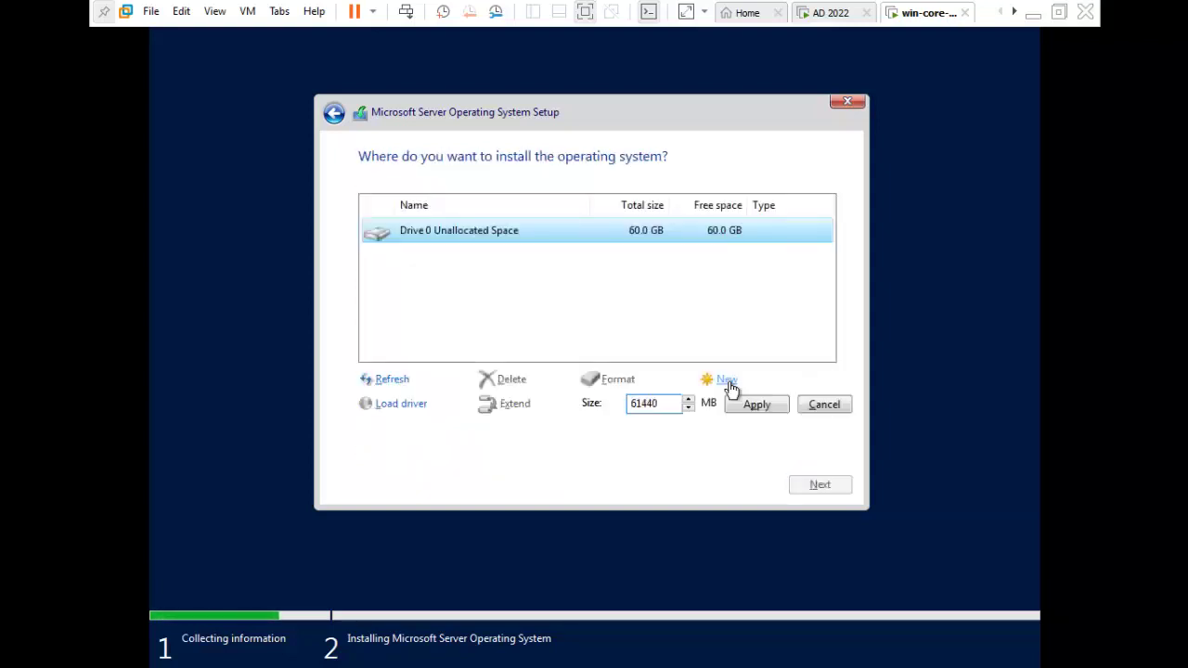
pyautogui.click(759, 409)
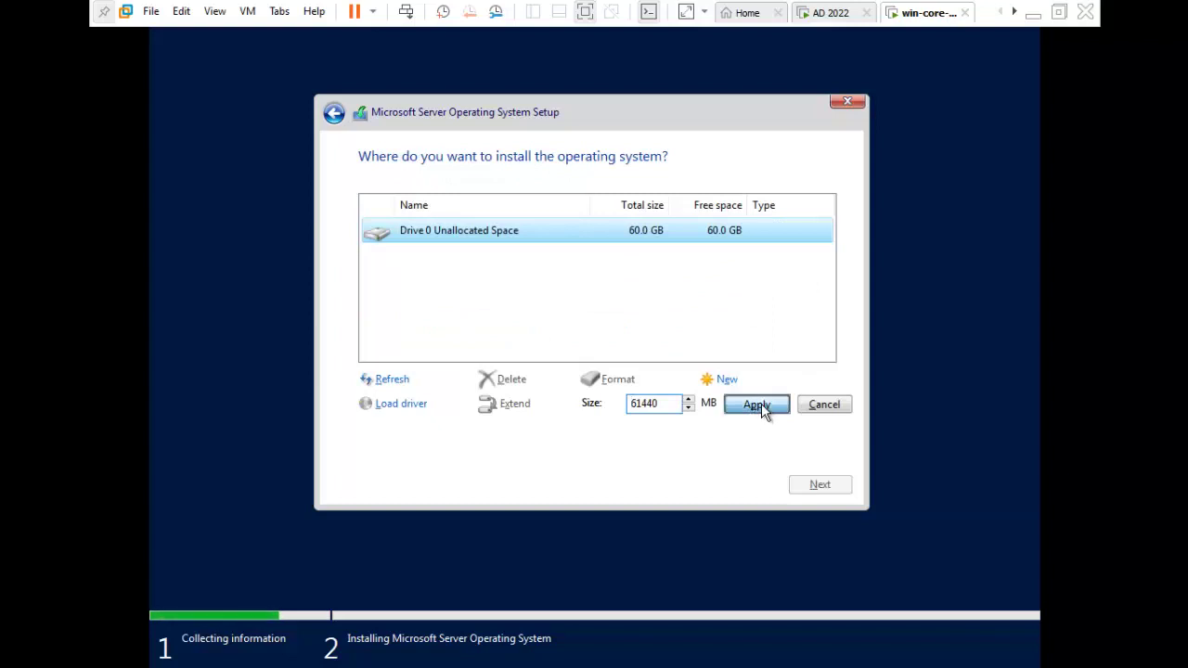
pyautogui.click(711, 407)
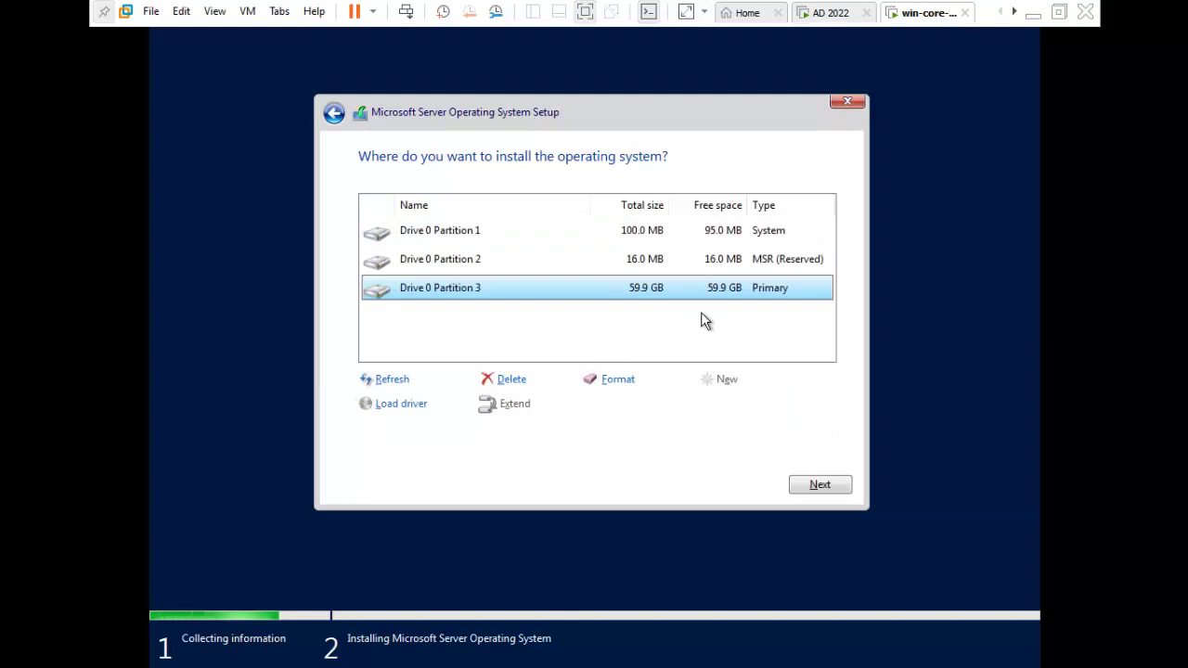
pyautogui.click(814, 483)
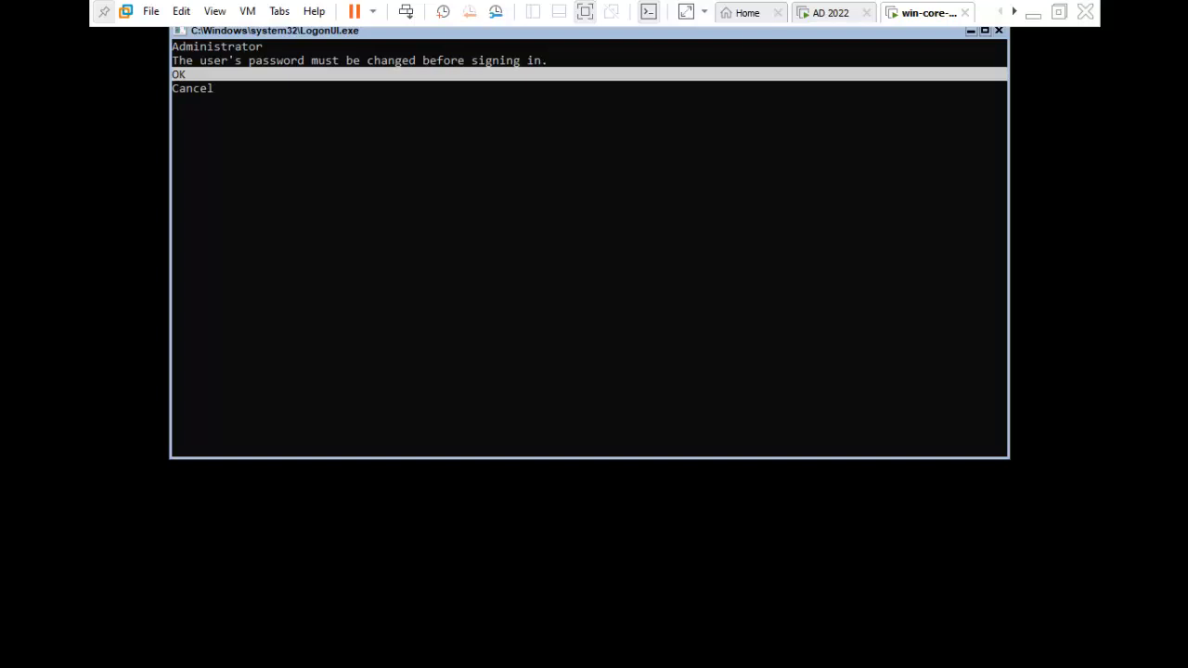
# Step: Enter and confirm a new Administrator password, then dismiss the password-changed message
pyautogui.press('Return')
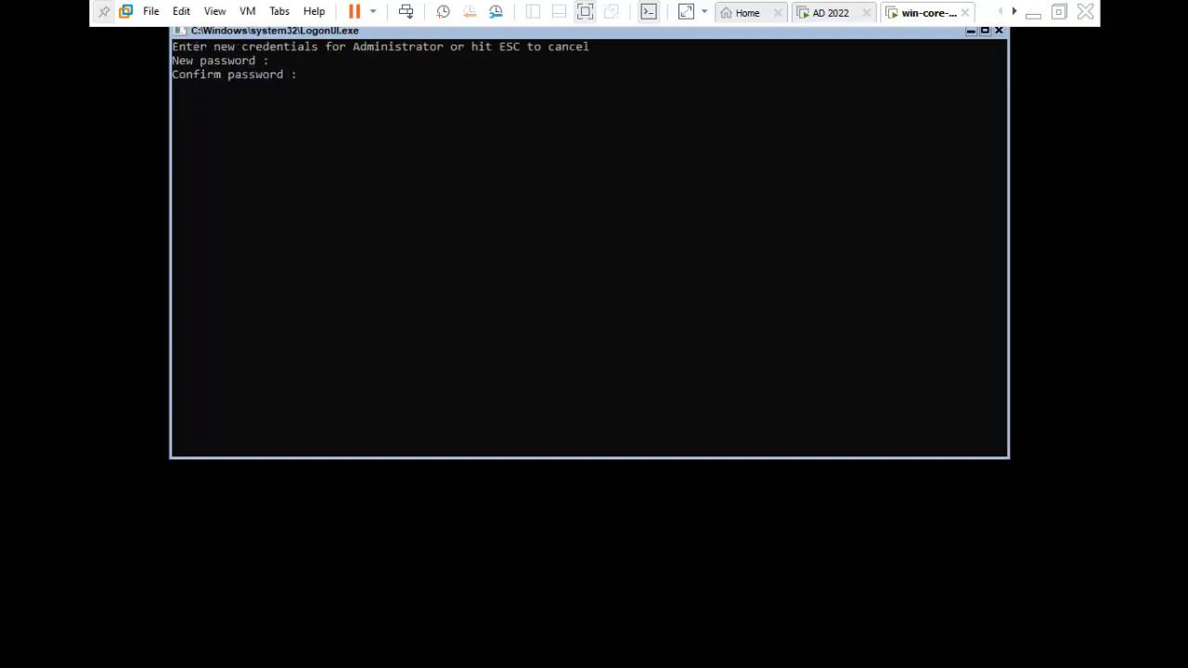
pyautogui.write('*********')
pyautogui.write('*********')
pyautogui.press('Return')
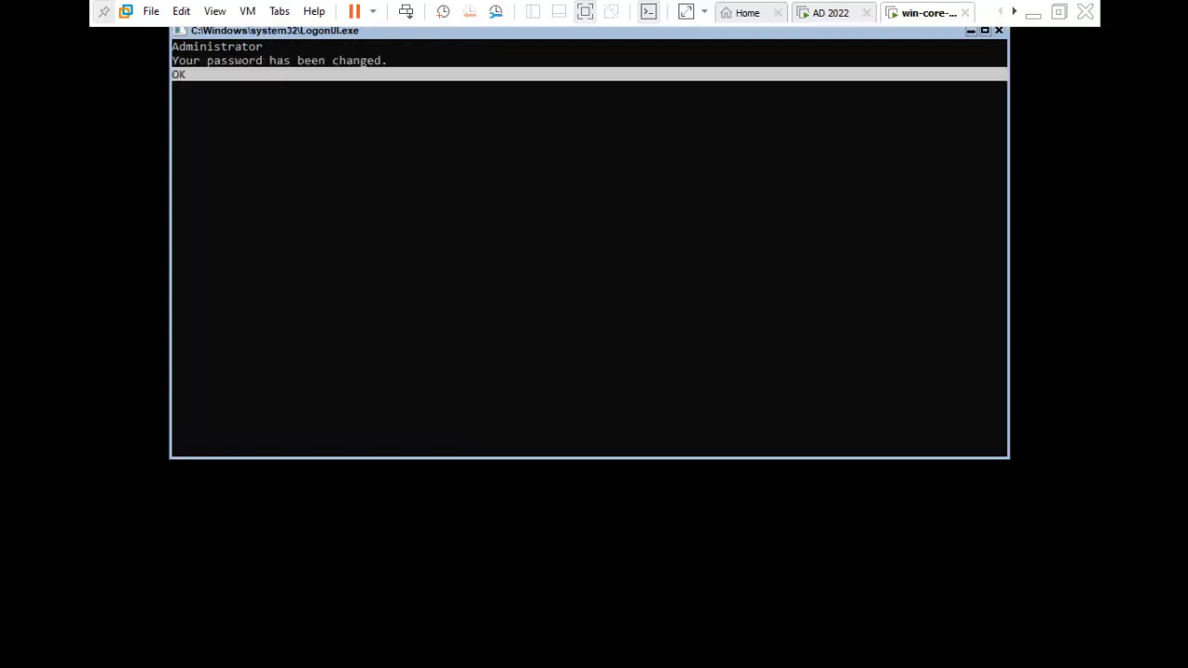
pyautogui.press('Return')
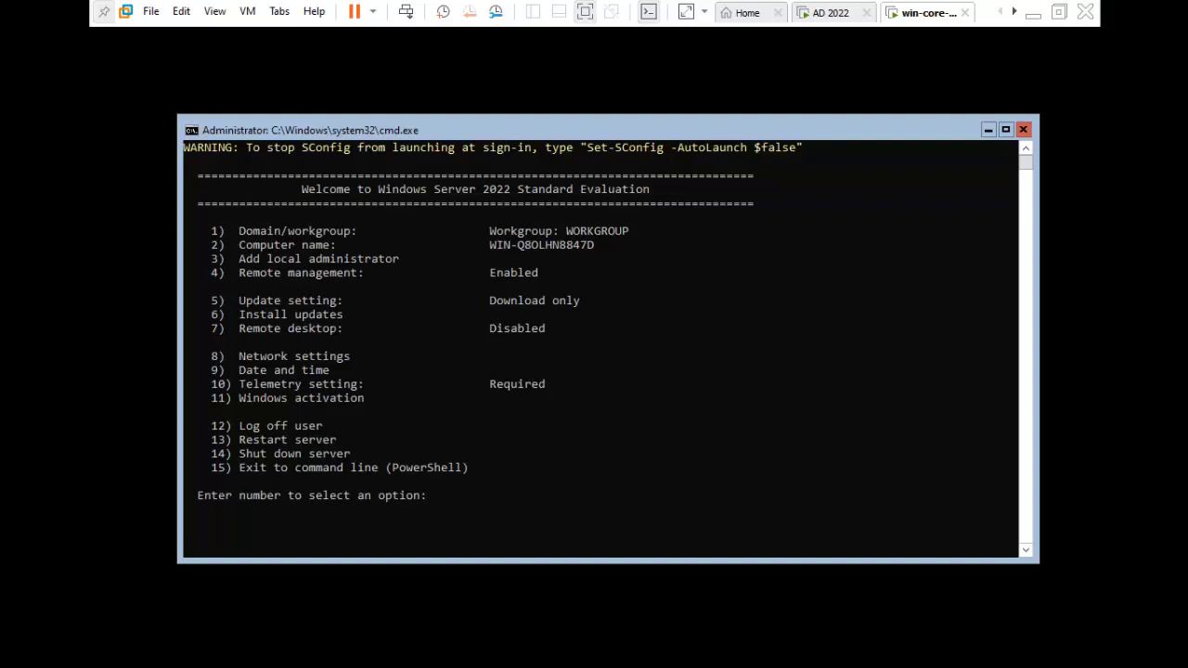
# Step: Use SConfig option 2 to set the computer name to win-core-2022 and restart now
pyautogui.moveTo(546, 189); pyautogui.dragTo(662, 223)
pyautogui.click(664, 229)
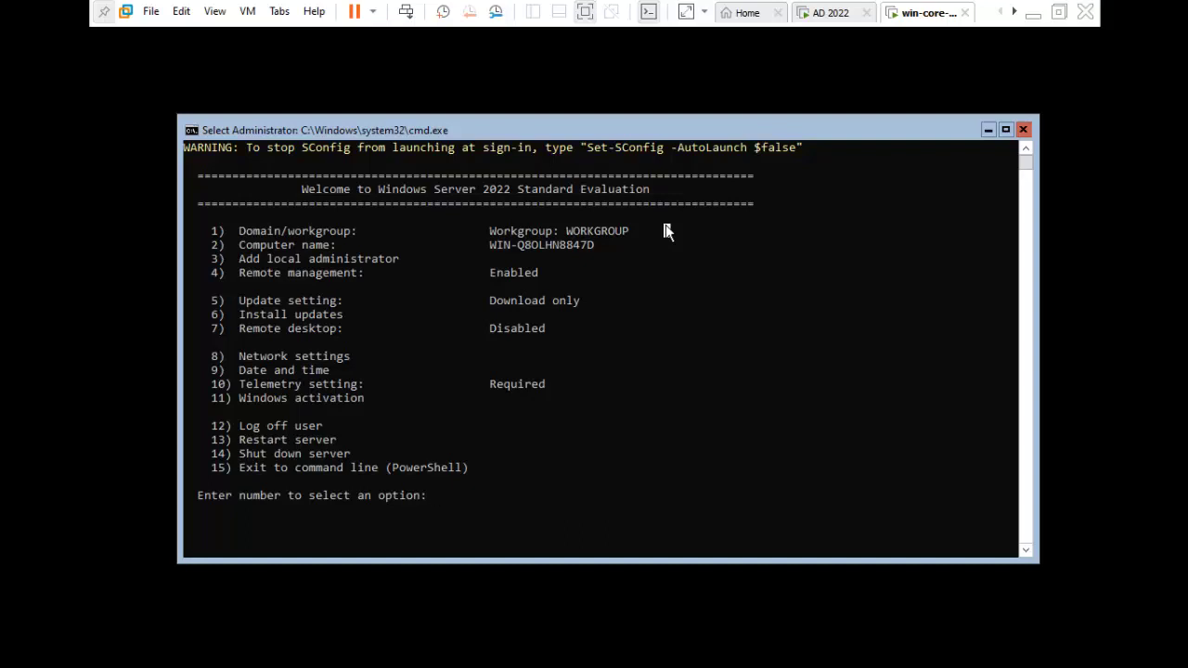
pyautogui.write('2')
pyautogui.press('Return')
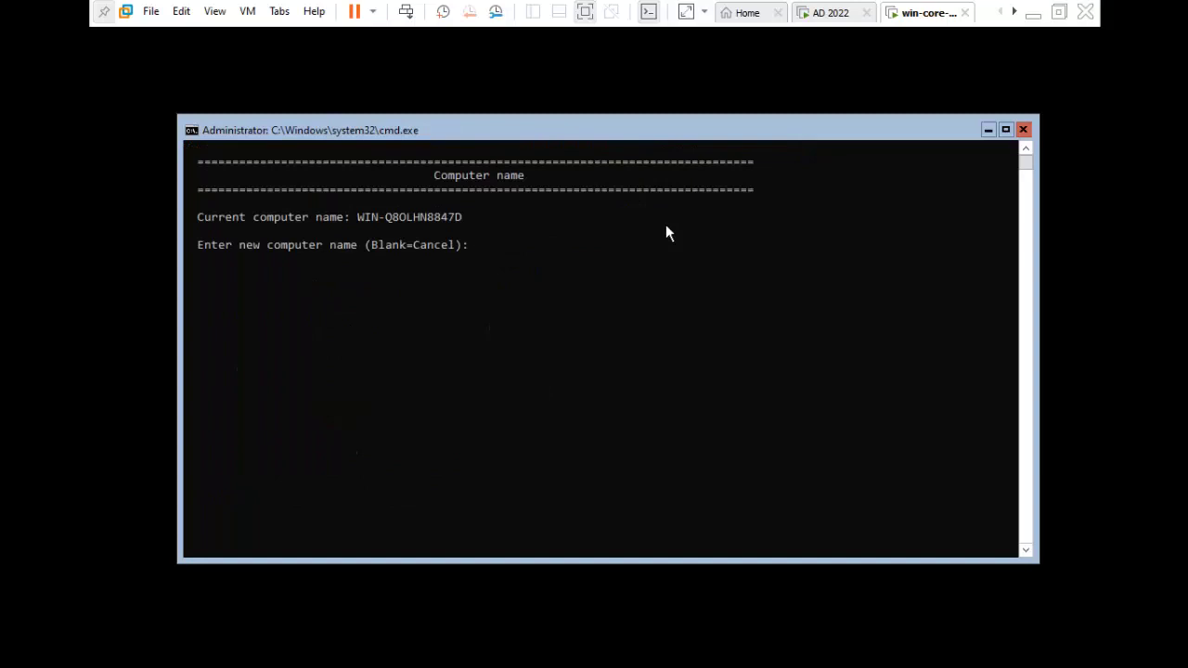
pyautogui.write('win-core-2022')
pyautogui.press('Return')
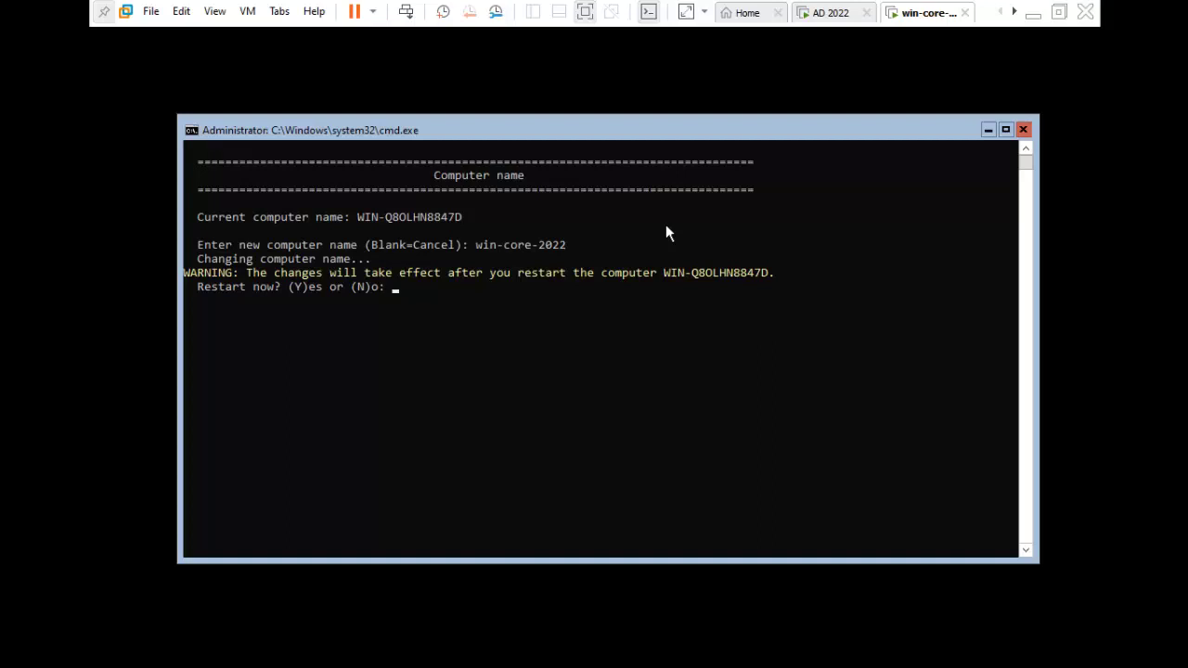
pyautogui.write('y')
pyautogui.press('Return')
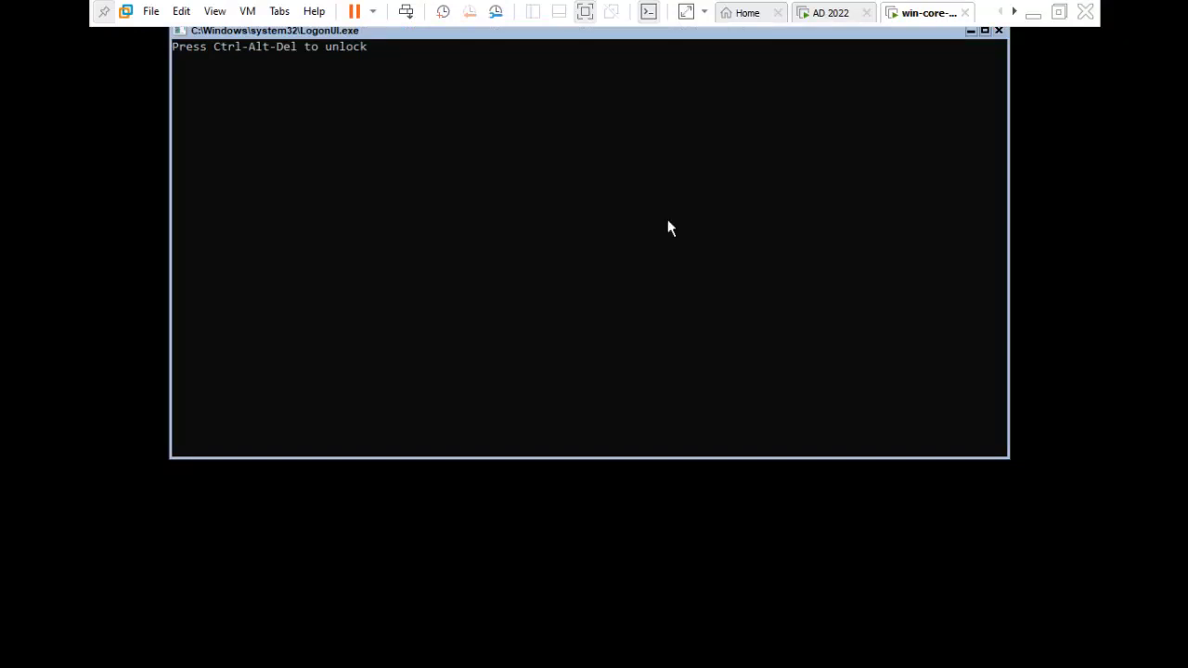
# Step: Send Ctrl+Alt+Del to the VM and sign in with the Administrator password
pyautogui.click(409, 15)
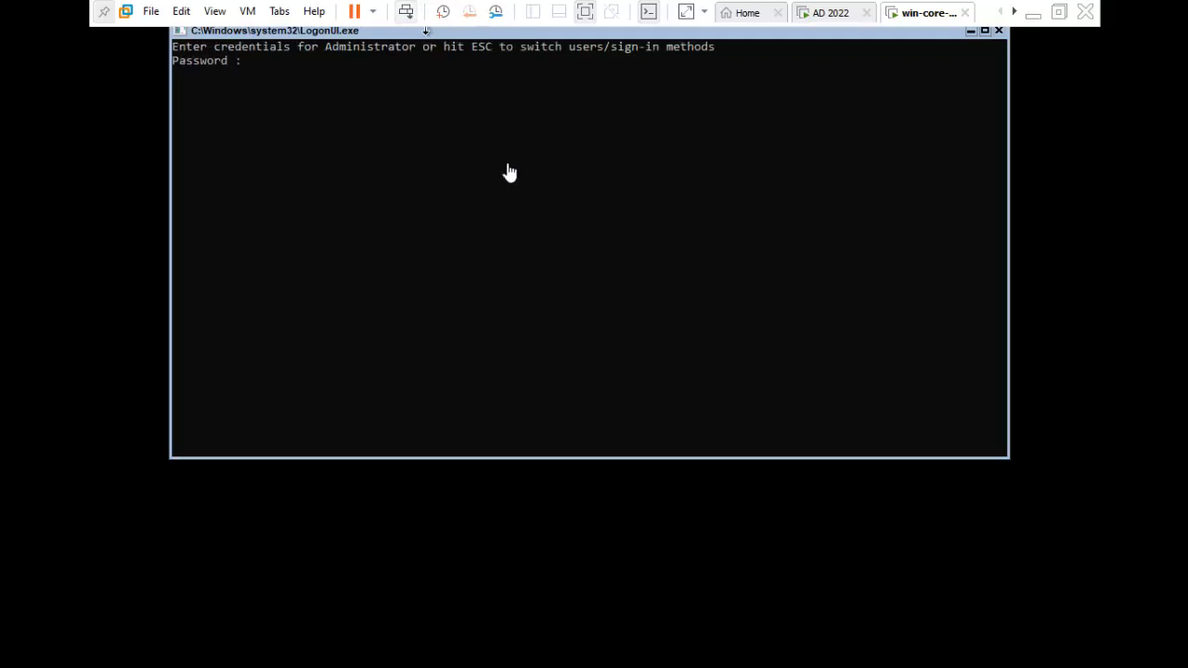
pyautogui.click(609, 272)
pyautogui.write('*********')
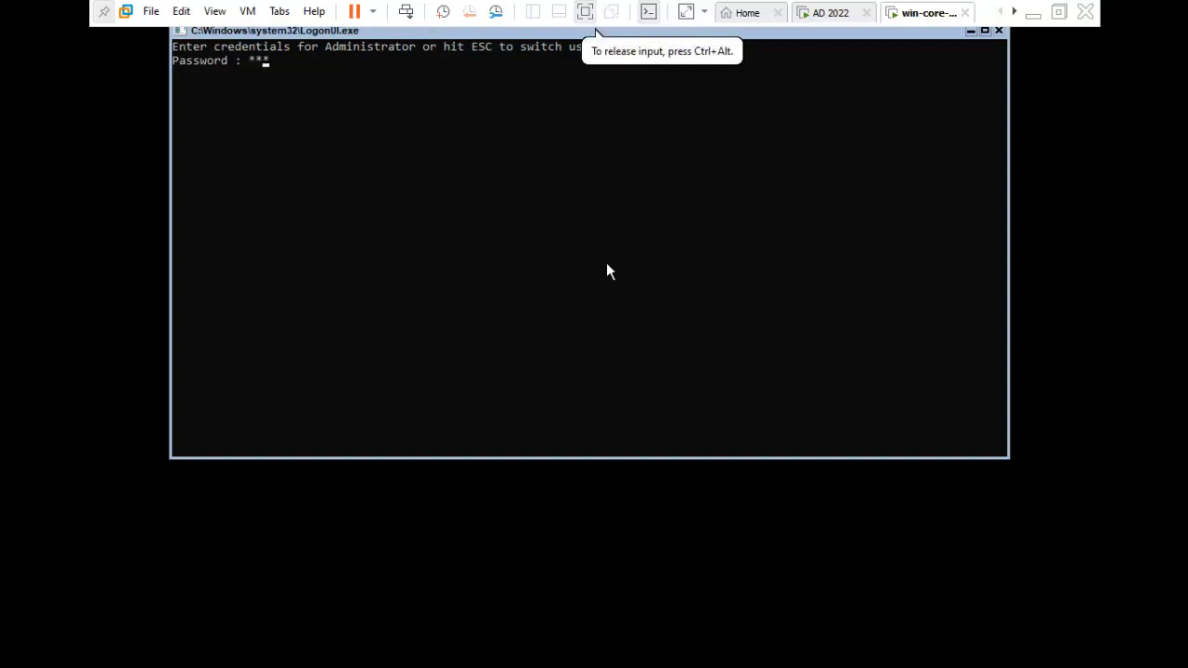
pyautogui.press('Return')
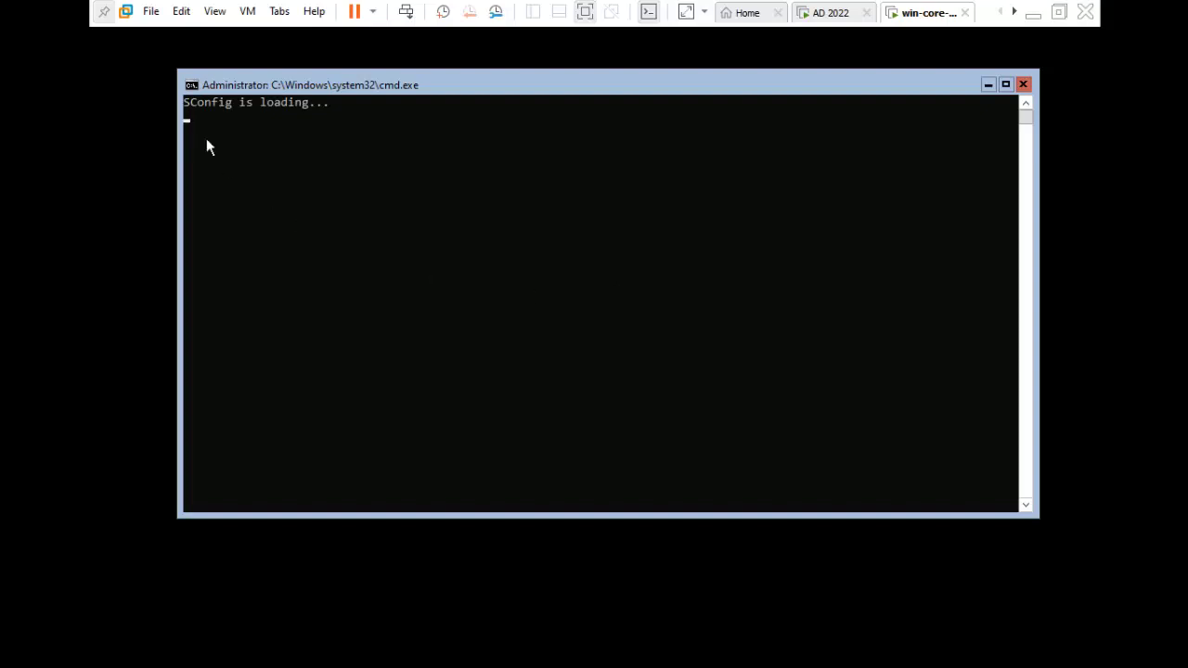
pyautogui.moveTo(185, 109); pyautogui.dragTo(321, 108)
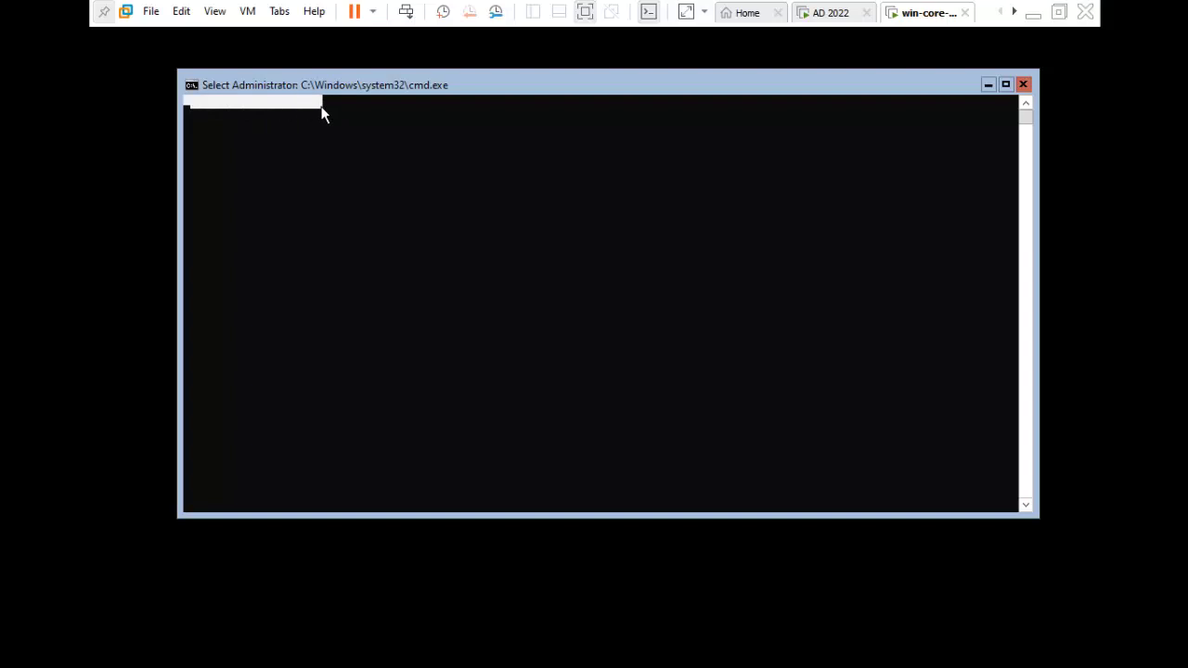
pyautogui.click(438, 135)
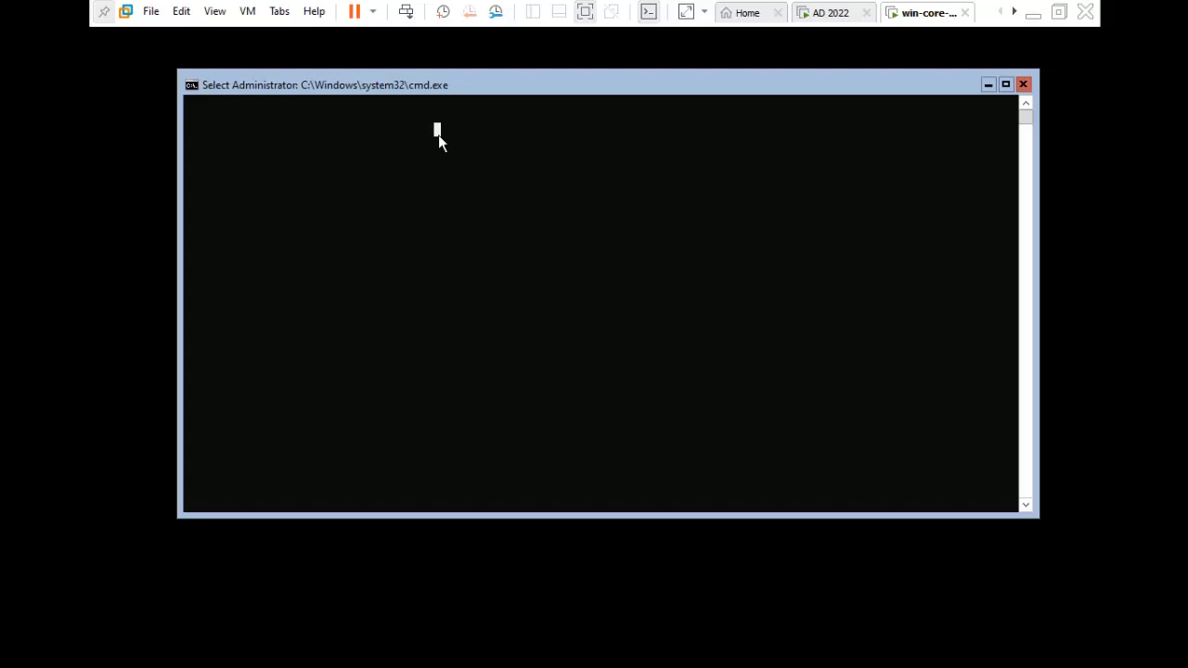
pyautogui.click(484, 140)
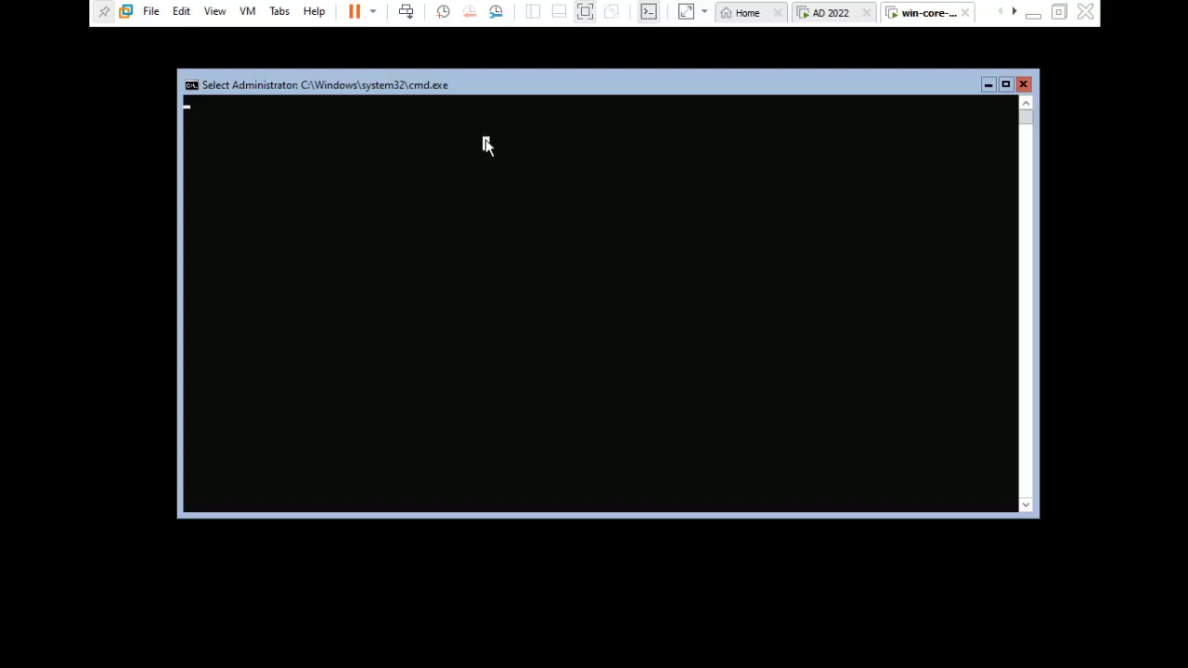
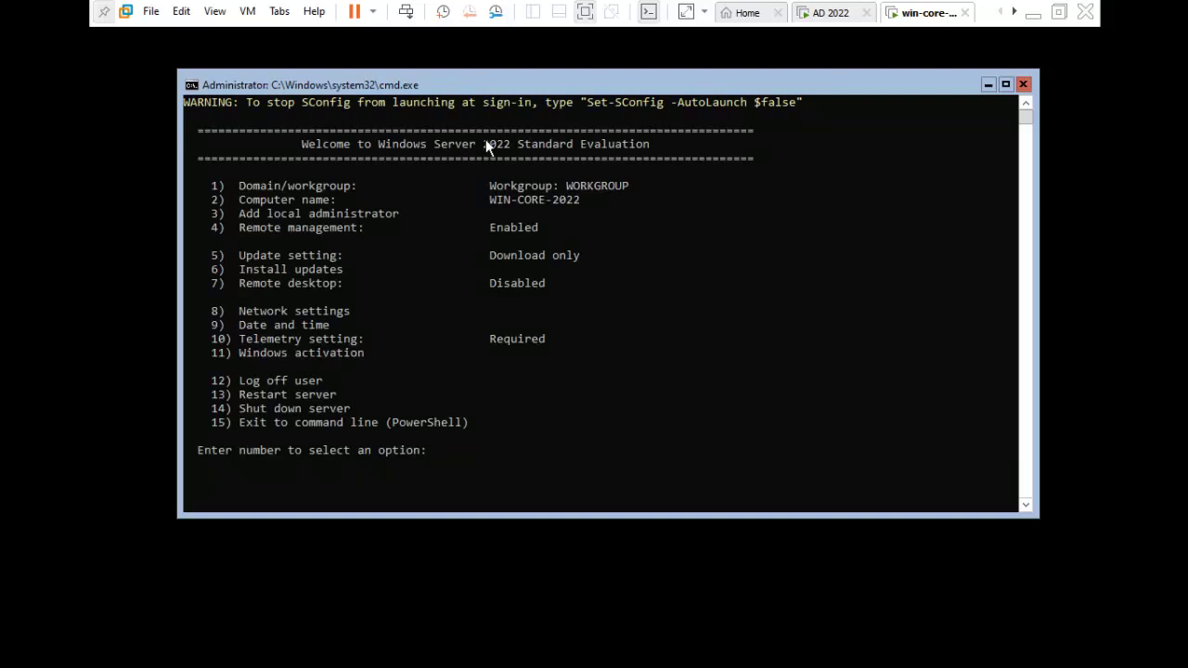
# Step: Highlight the WIN-CORE-2022 computer name in the console, then clear the selection
pyautogui.click(486, 202)
pyautogui.moveTo(489, 204); pyautogui.dragTo(605, 204)
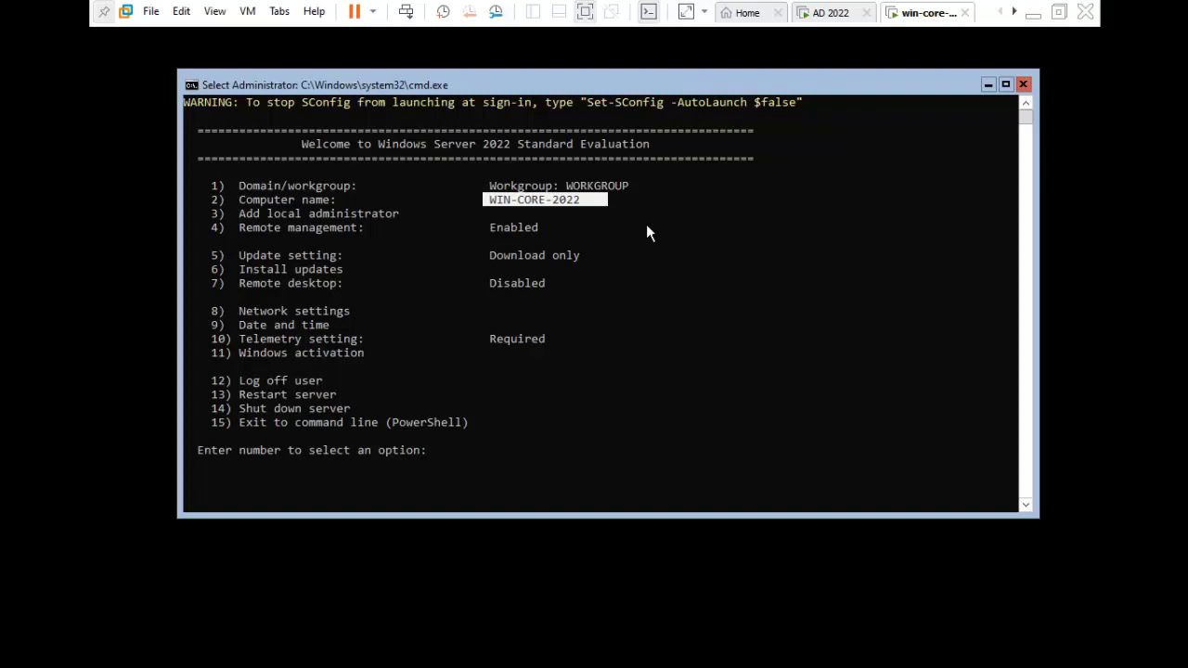
pyautogui.click(646, 227)
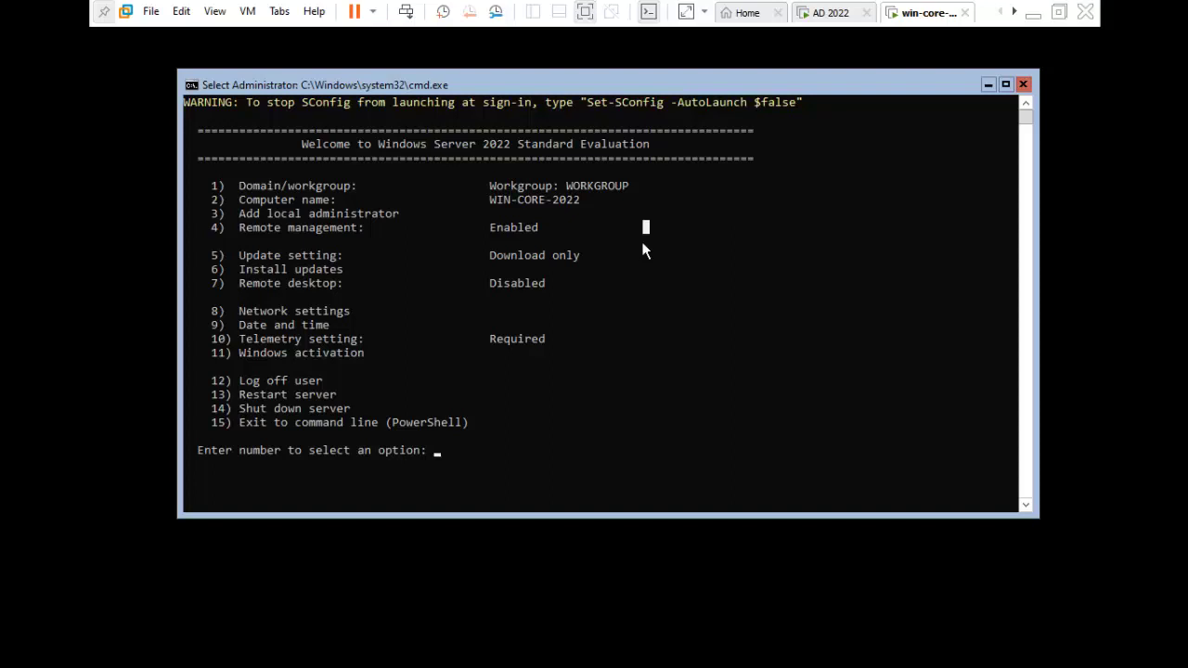
# Step: Open Network settings (option 8) and the settings for adapter 1, currently DHCP at 192.168.184.162
pyautogui.write('8')
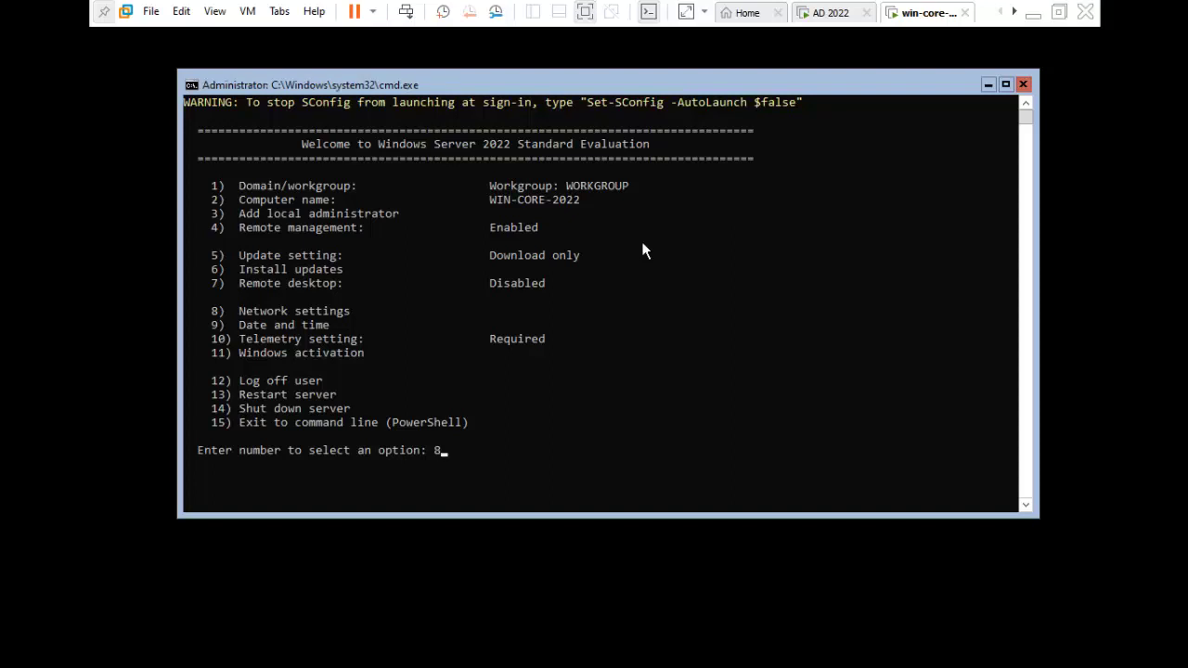
pyautogui.press('Return')
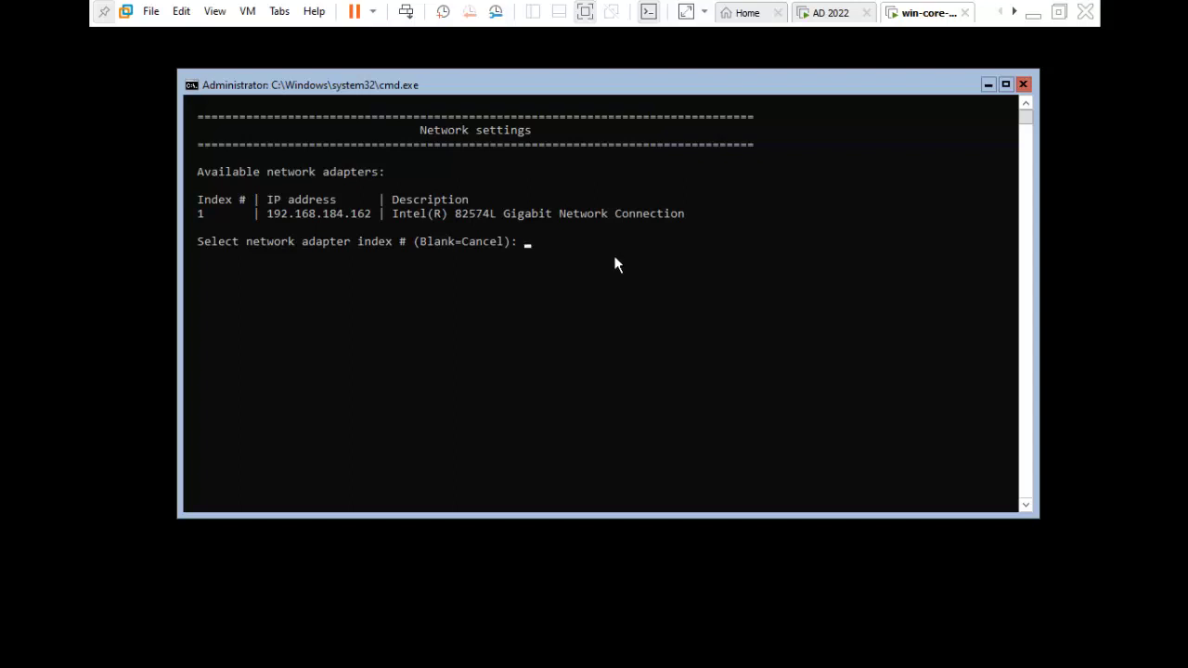
pyautogui.moveTo(190, 216); pyautogui.dragTo(688, 219)
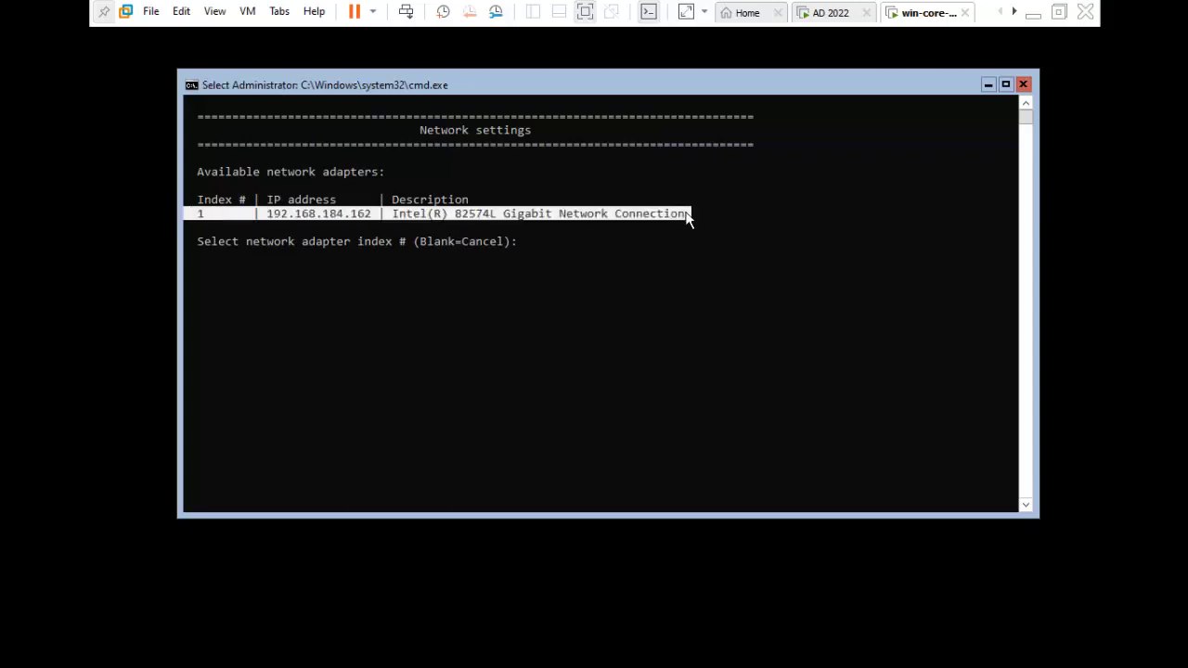
pyautogui.click(626, 241)
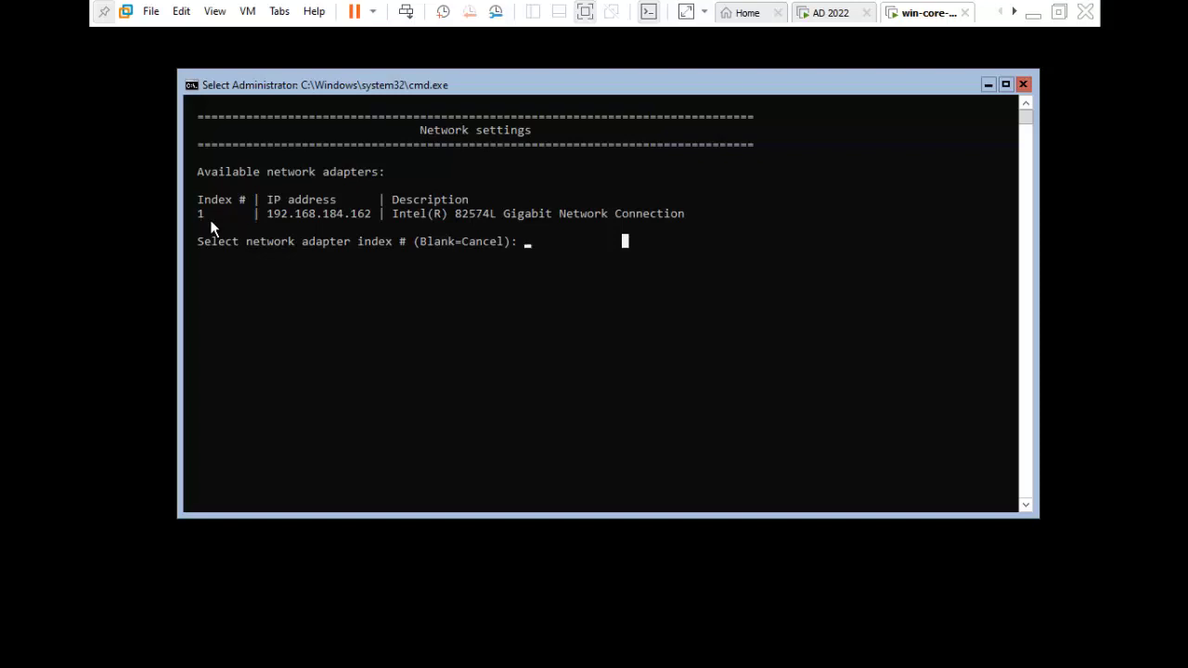
pyautogui.moveTo(199, 214); pyautogui.dragTo(703, 219)
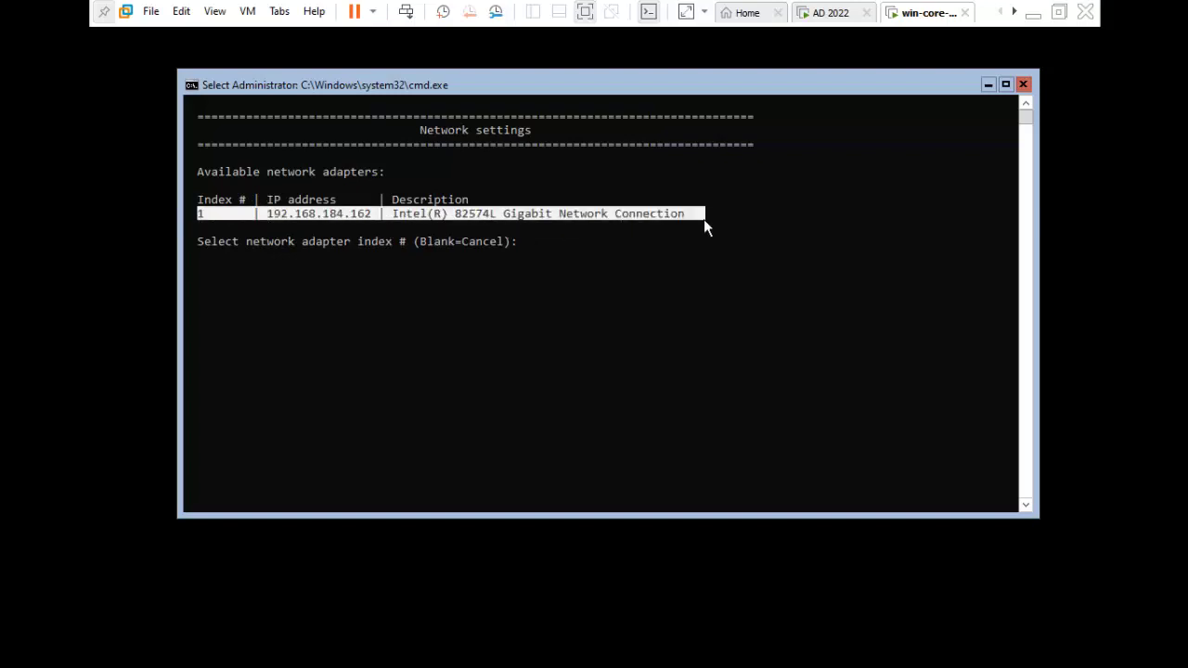
pyautogui.click(561, 244)
pyautogui.write('1')
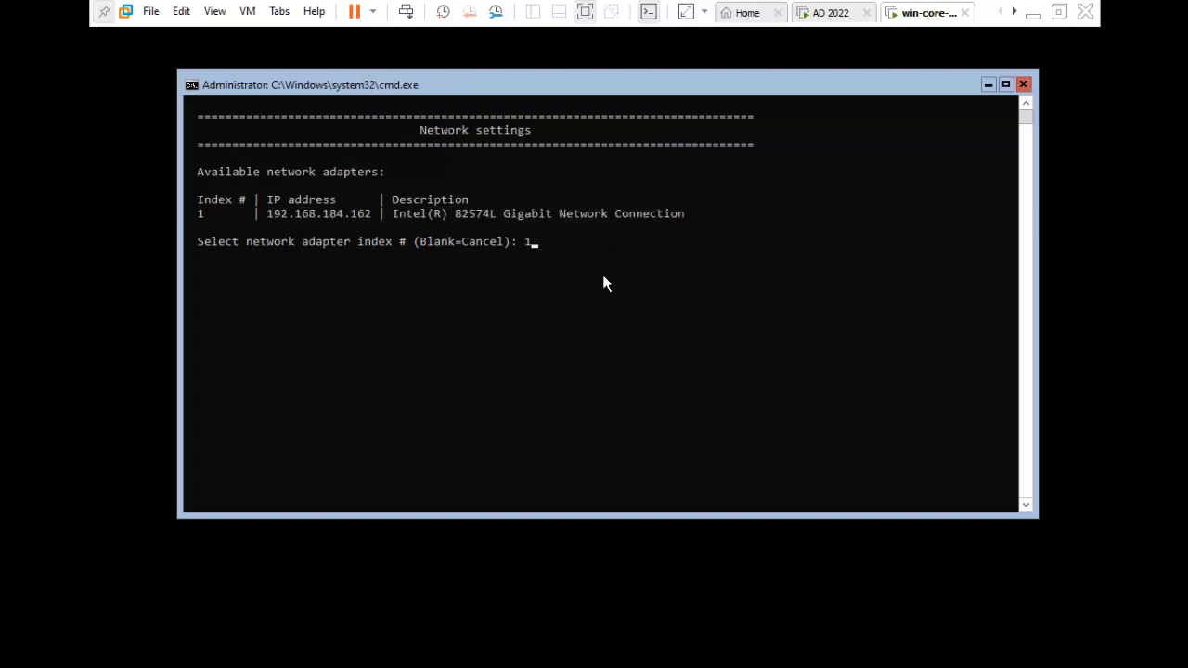
pyautogui.press('Return')
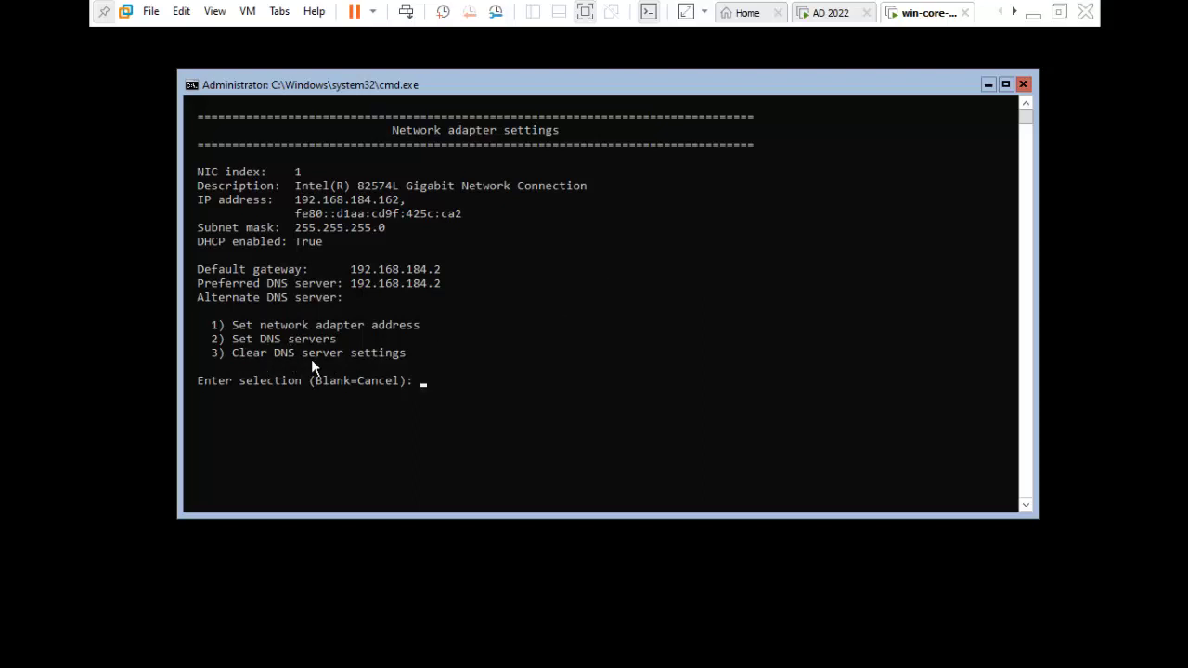
# Step: Switch adapter 1 to static IP 192.168.184.200, default mask 255.255.255.0, gateway 192.168.184.1
pyautogui.write('1')
pyautogui.press('Return')
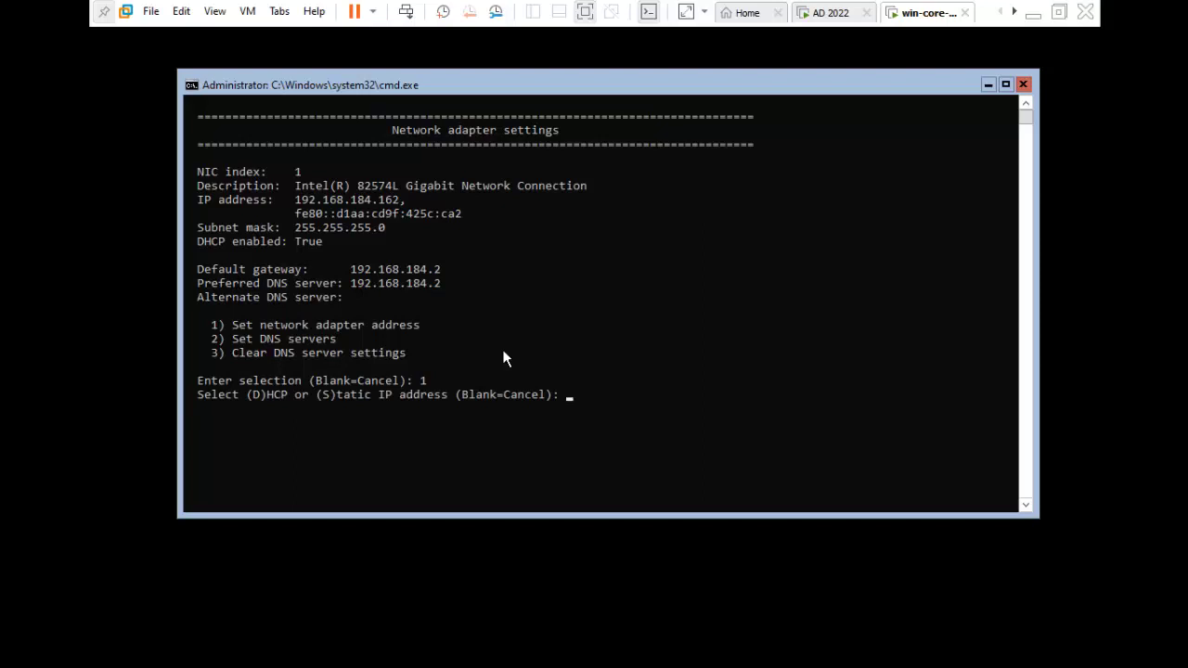
pyautogui.write('s')
pyautogui.press('Return')
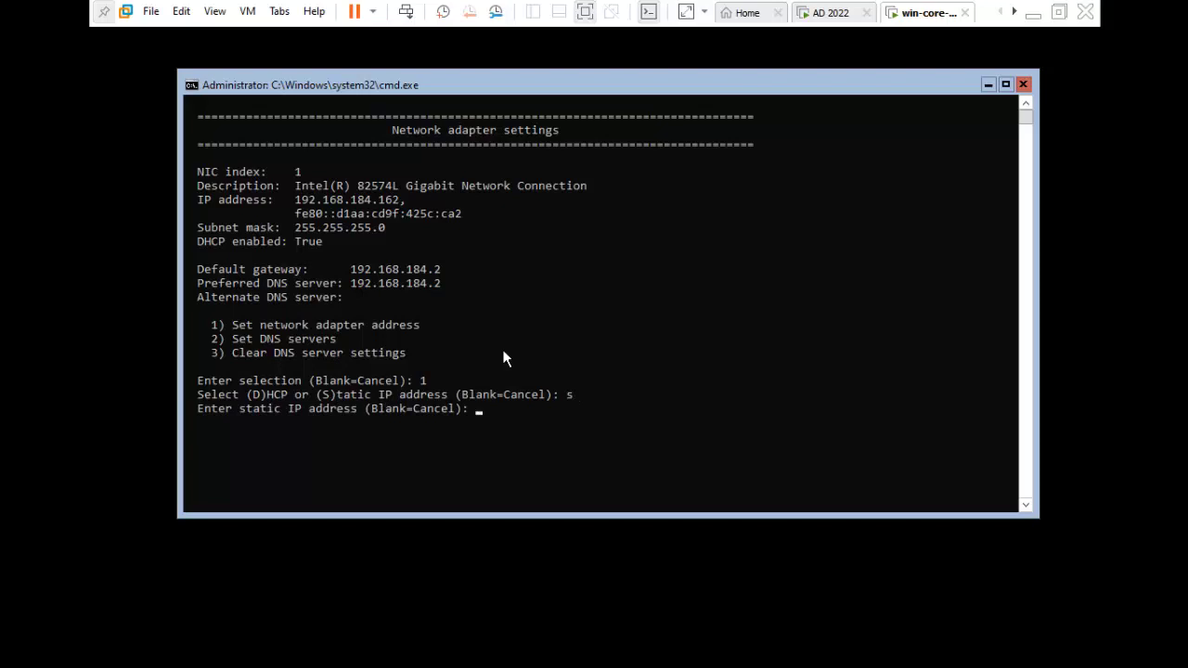
pyautogui.write('192.168.184.200')
pyautogui.press('Return')
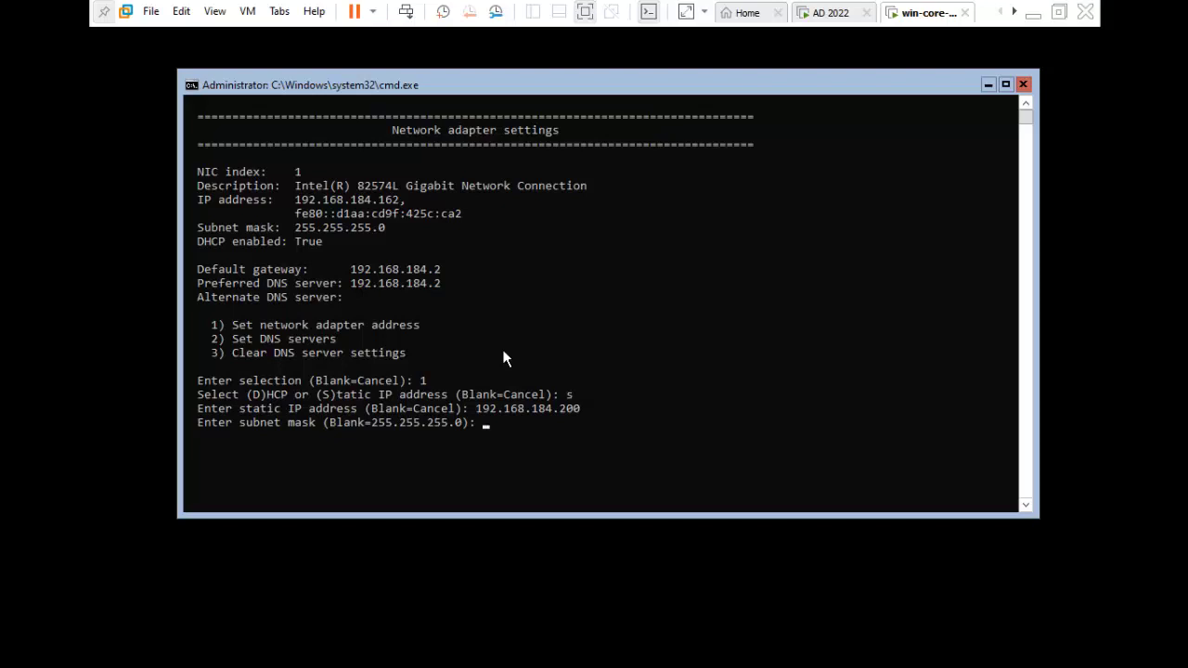
pyautogui.press('Return')
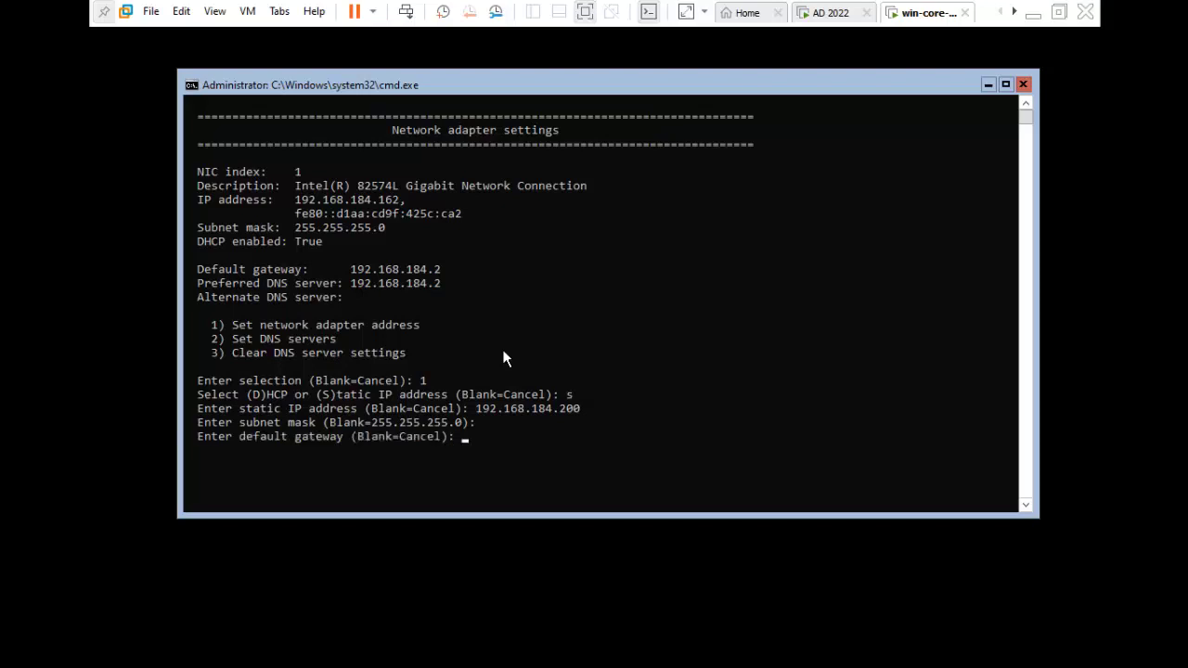
pyautogui.write('192.168.184.1')
pyautogui.press('Return')
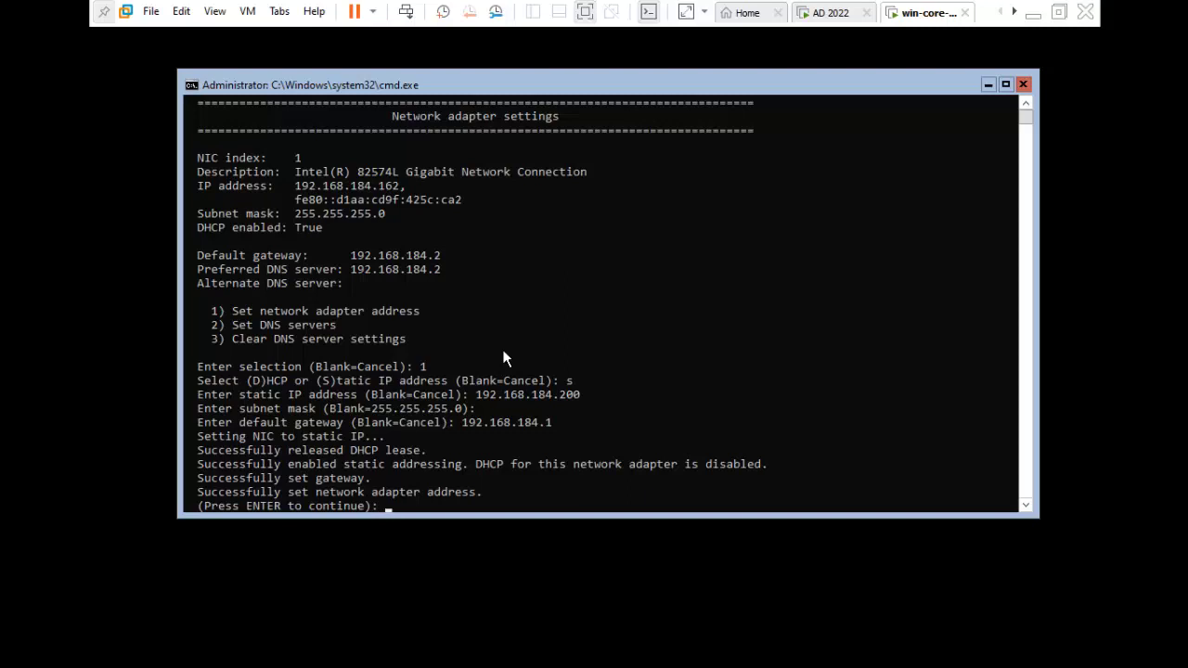
pyautogui.press('Return')
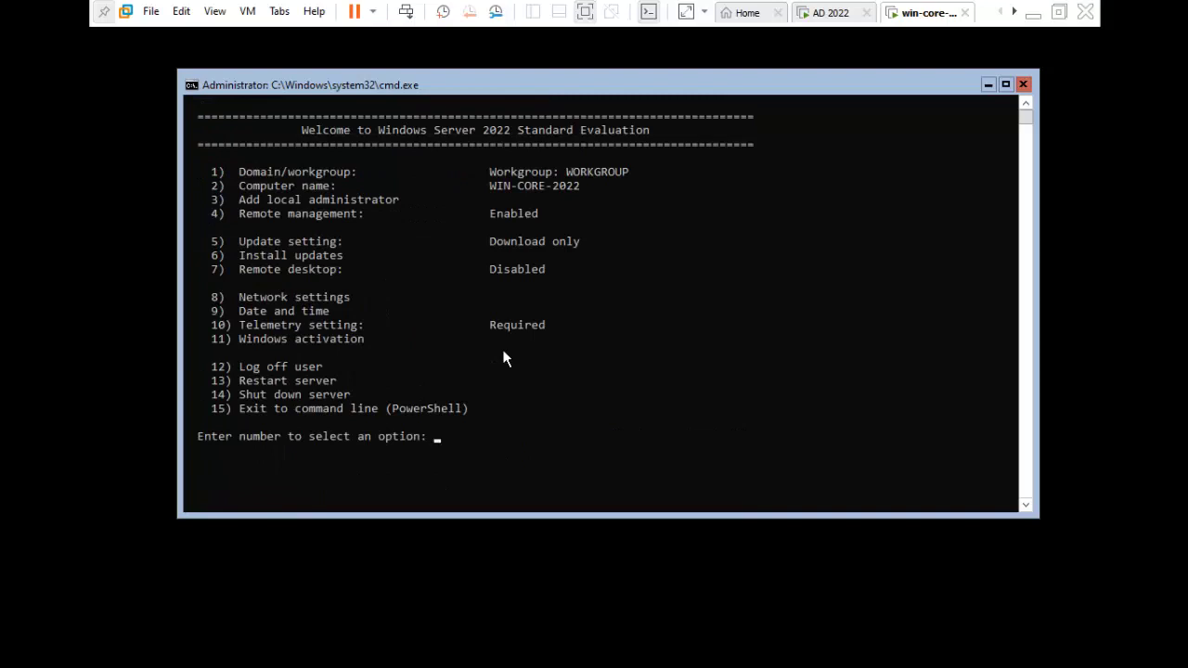
# Step: Assign preferred DNS server 192.168.184.100 to adapter 1, leaving the alternate DNS blank
pyautogui.write('8')
pyautogui.press('Return')
pyautogui.write('1')
pyautogui.press('Return')
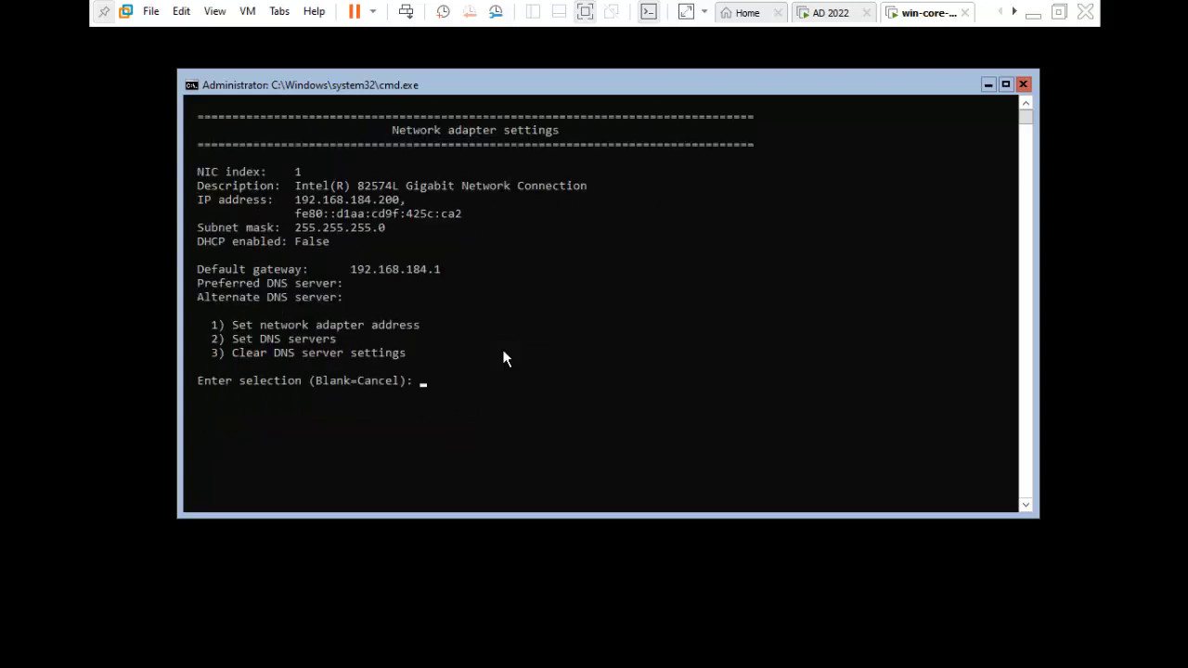
pyautogui.write('2')
pyautogui.press('Return')
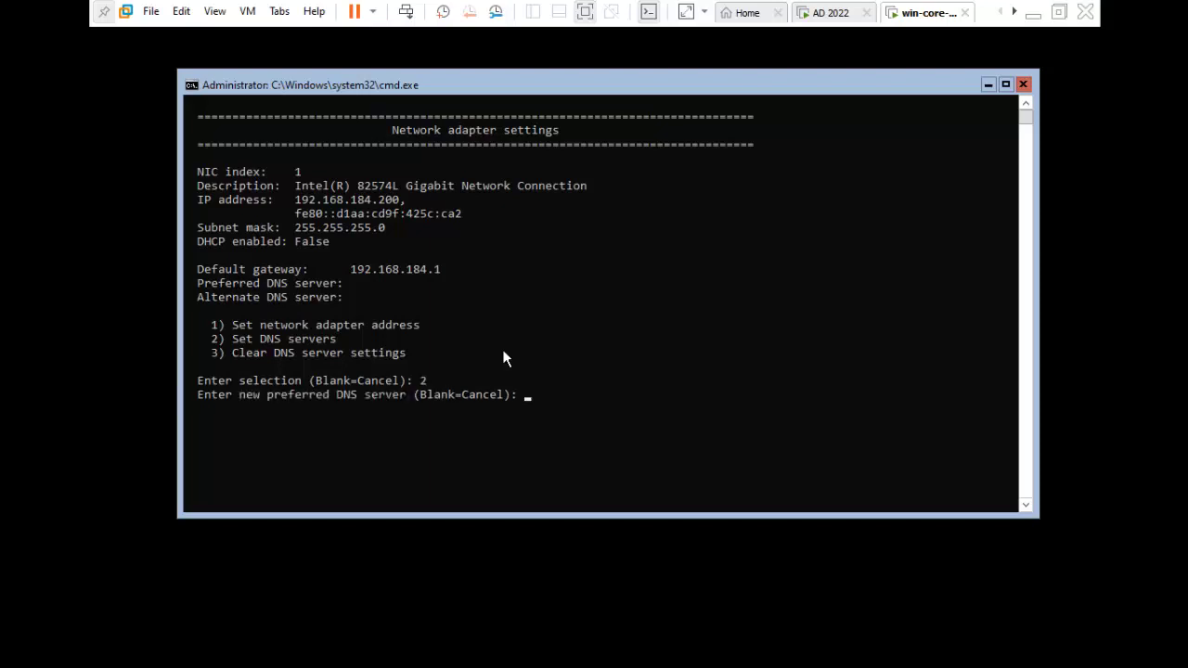
pyautogui.write('192.168.184.100')
pyautogui.press('Return')
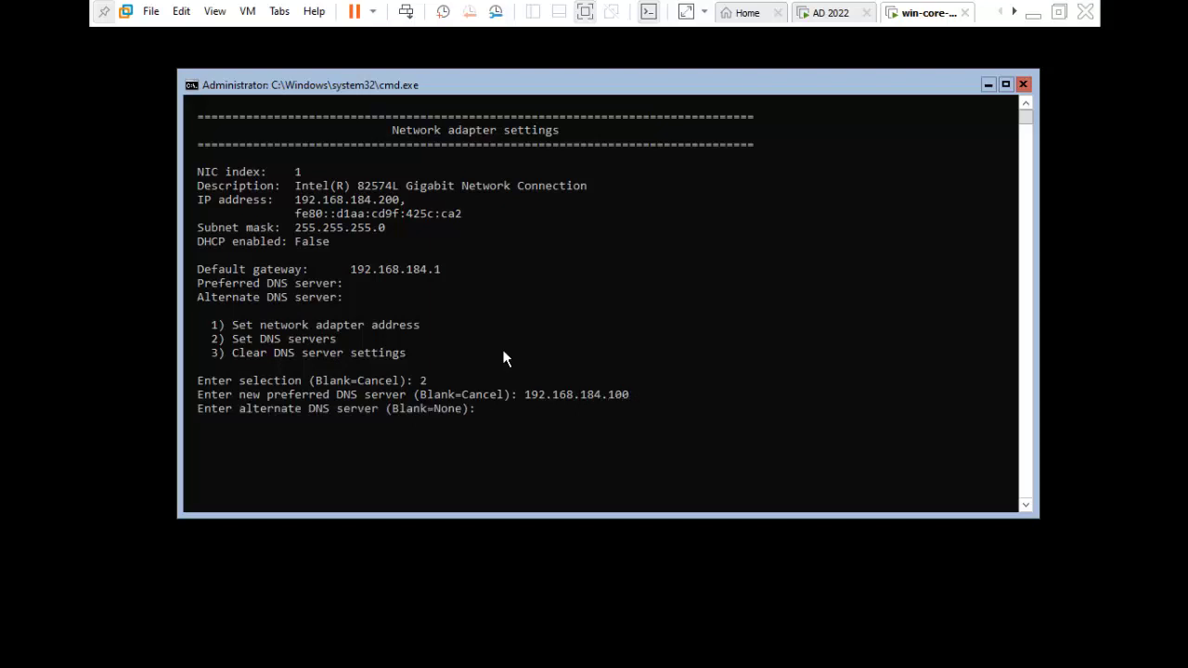
pyautogui.press('Return')
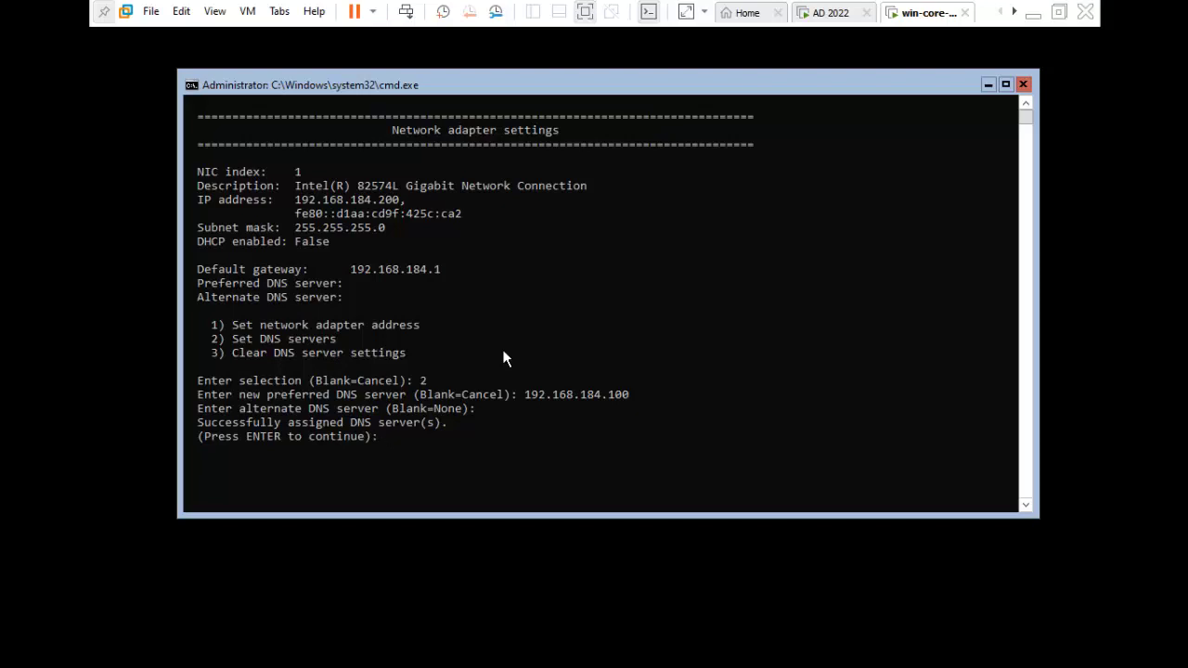
pyautogui.press('Return')
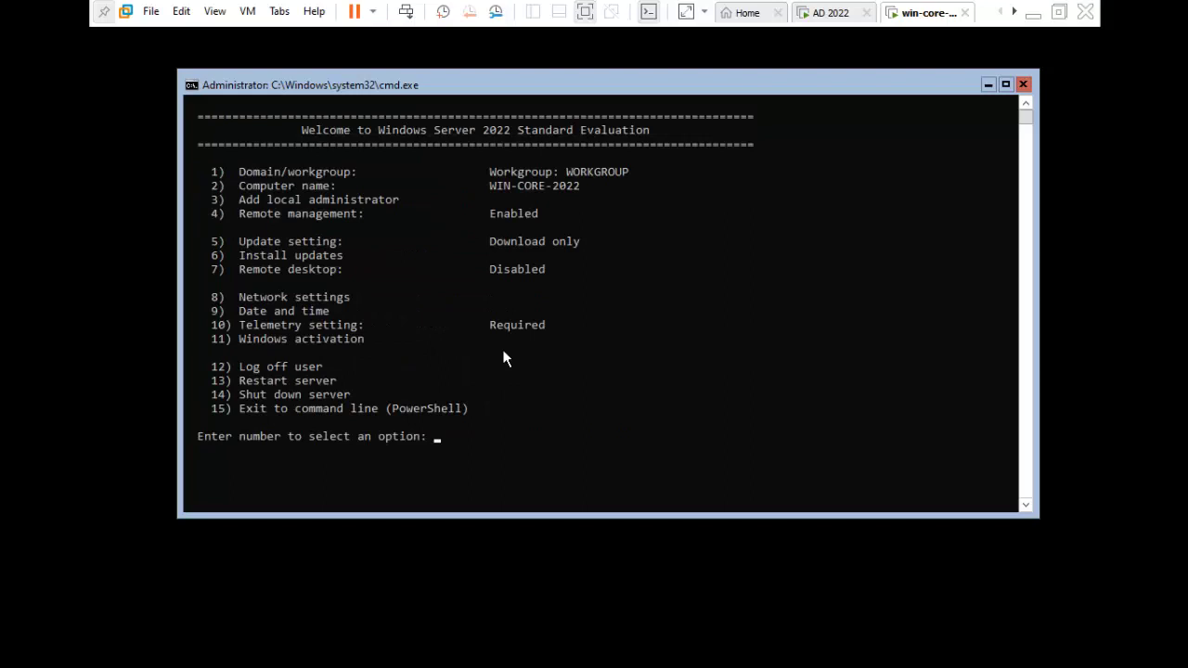
# Step: Check that adapter 1 shows IP 192.168.184.200 and DNS 192.168.184.100, then return to the main menu
pyautogui.write('8')
pyautogui.press('Return')
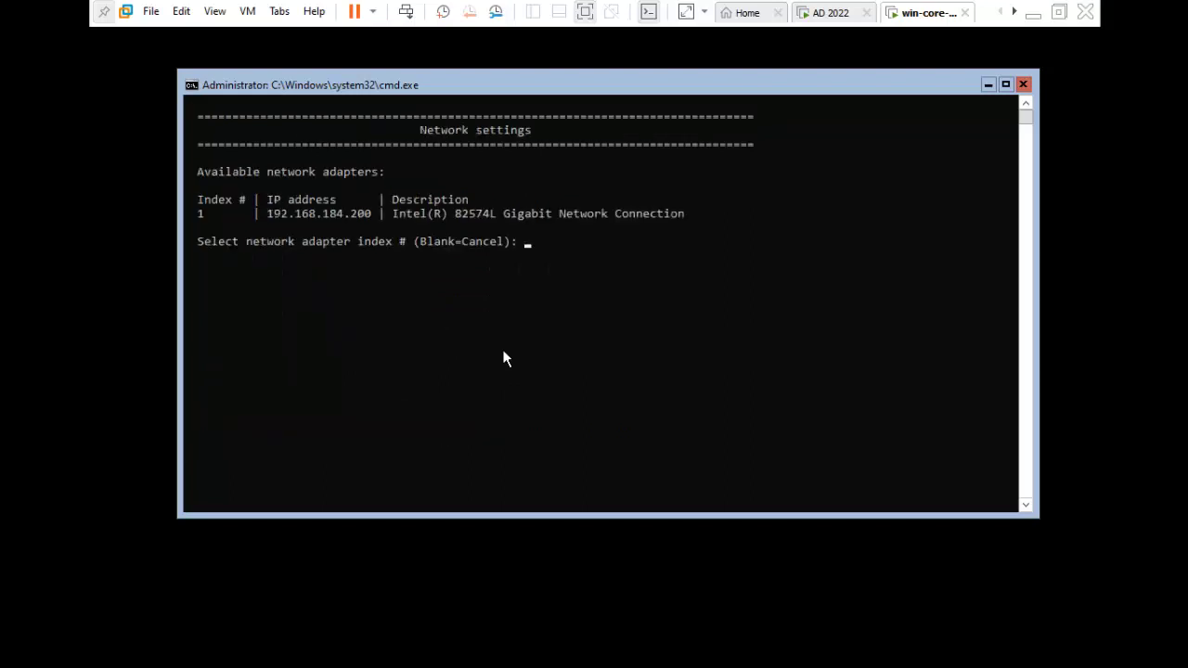
pyautogui.write('1')
pyautogui.press('Return')
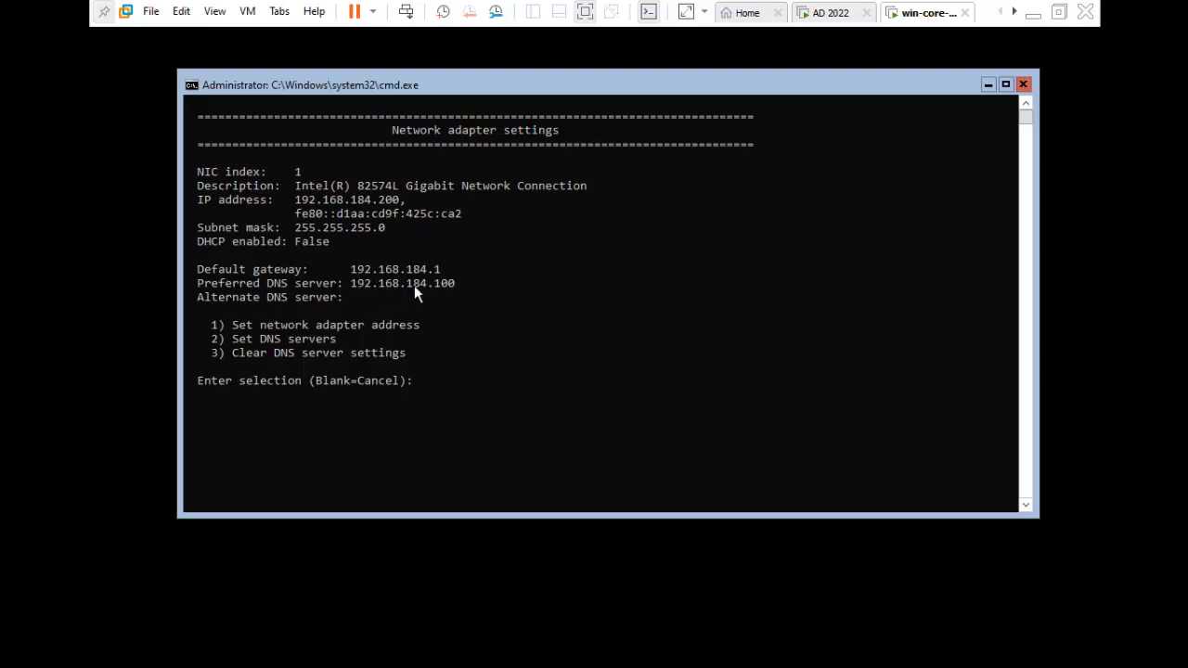
pyautogui.click(631, 339)
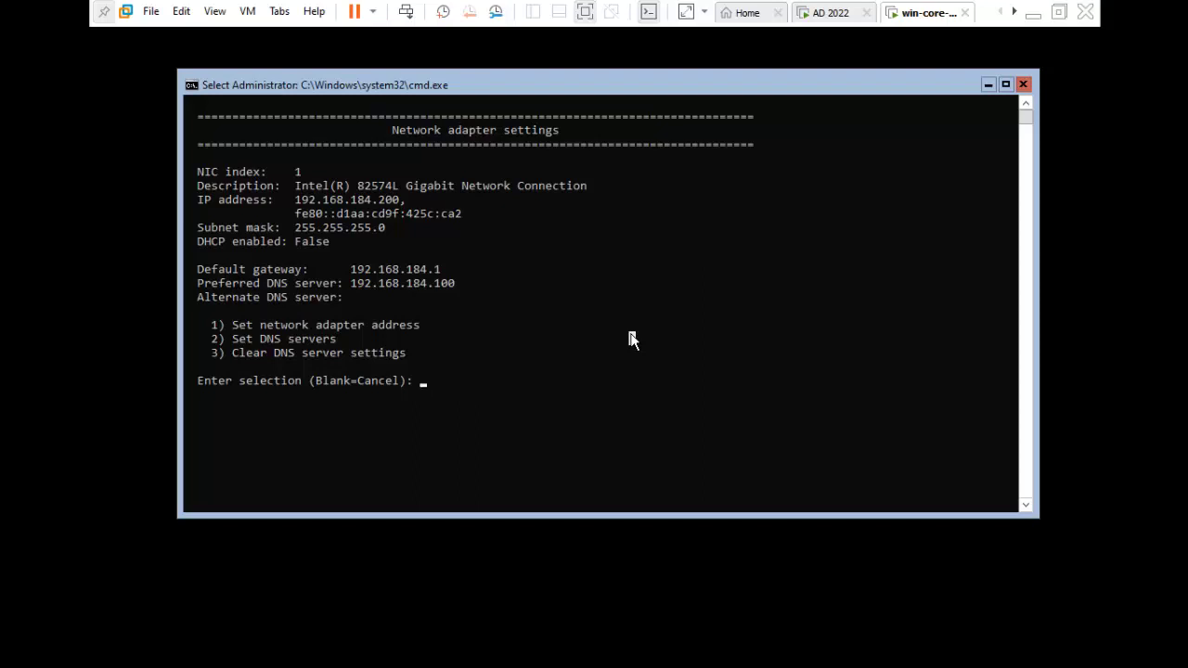
pyautogui.rightClick(630, 334)
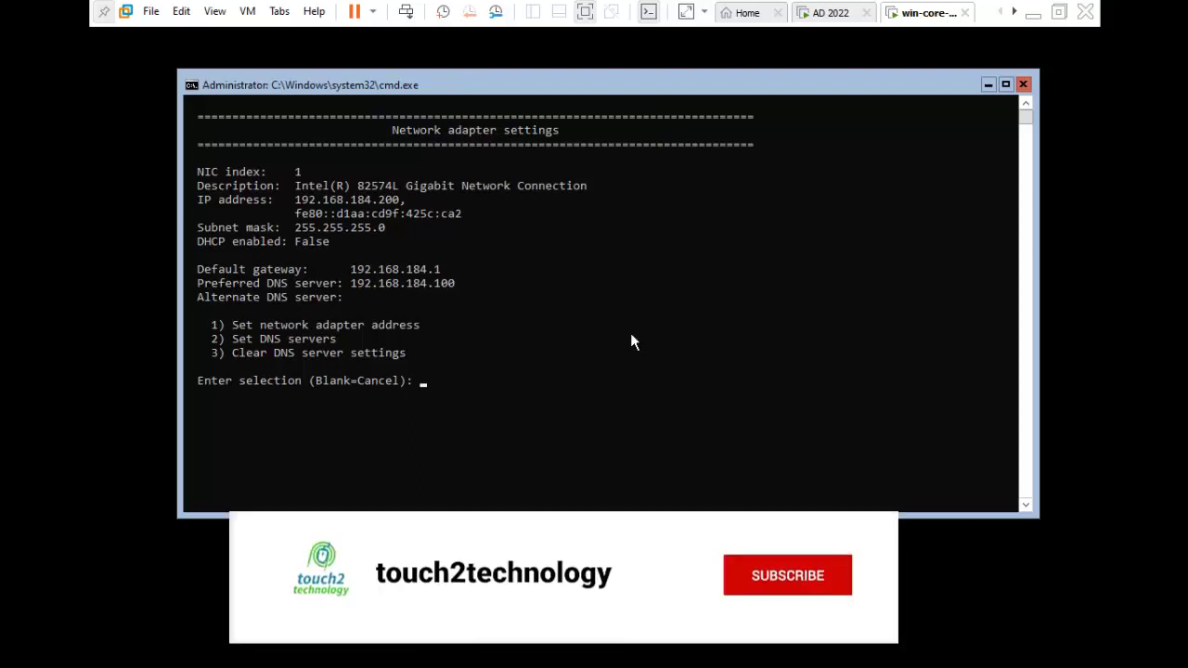
pyautogui.press('Return')
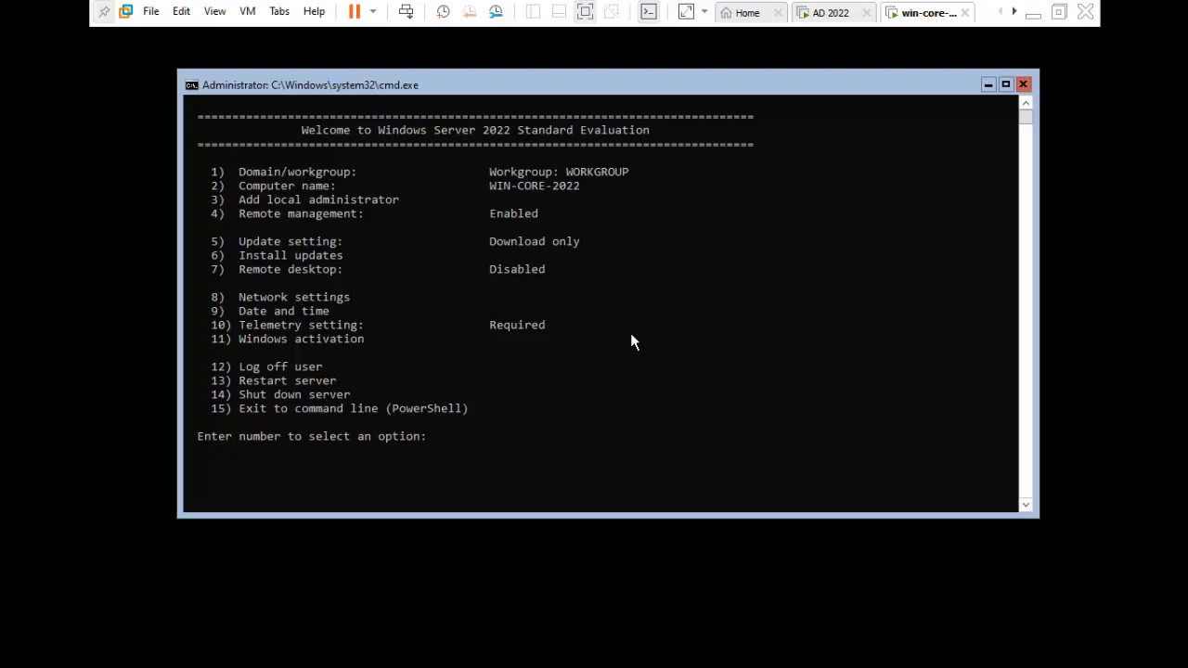
# Step: Enable the server's ping response under Remote management (option 4, choice 3)
pyautogui.write('4')
pyautogui.press('Return')
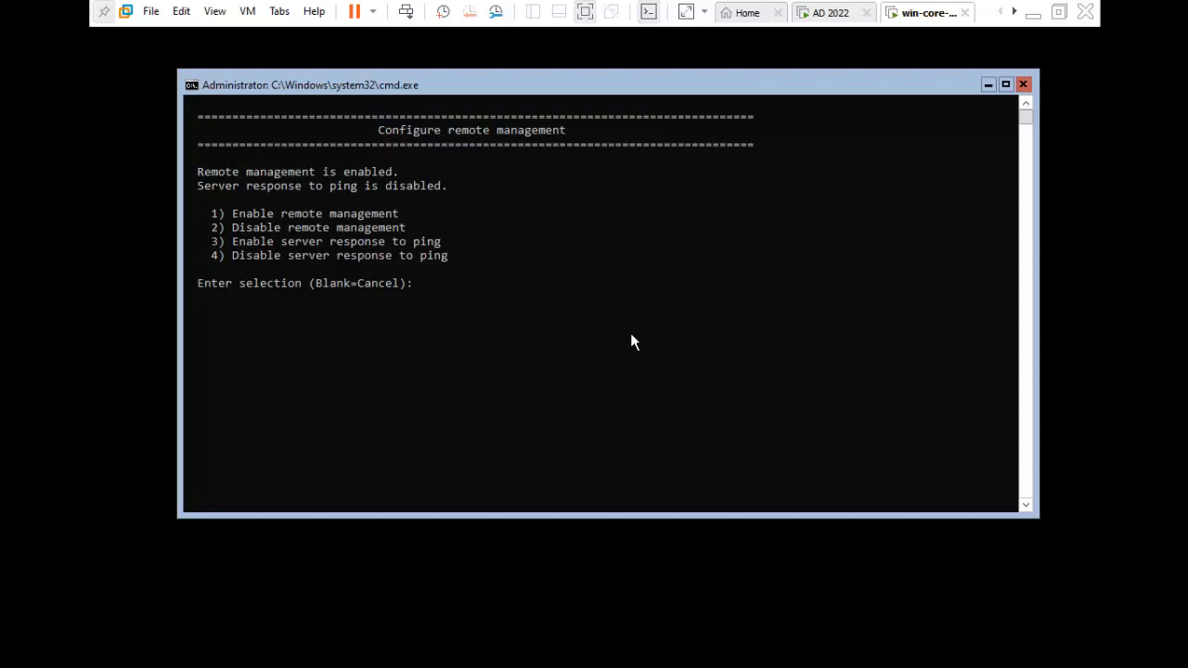
pyautogui.write('3')
pyautogui.press('Return')
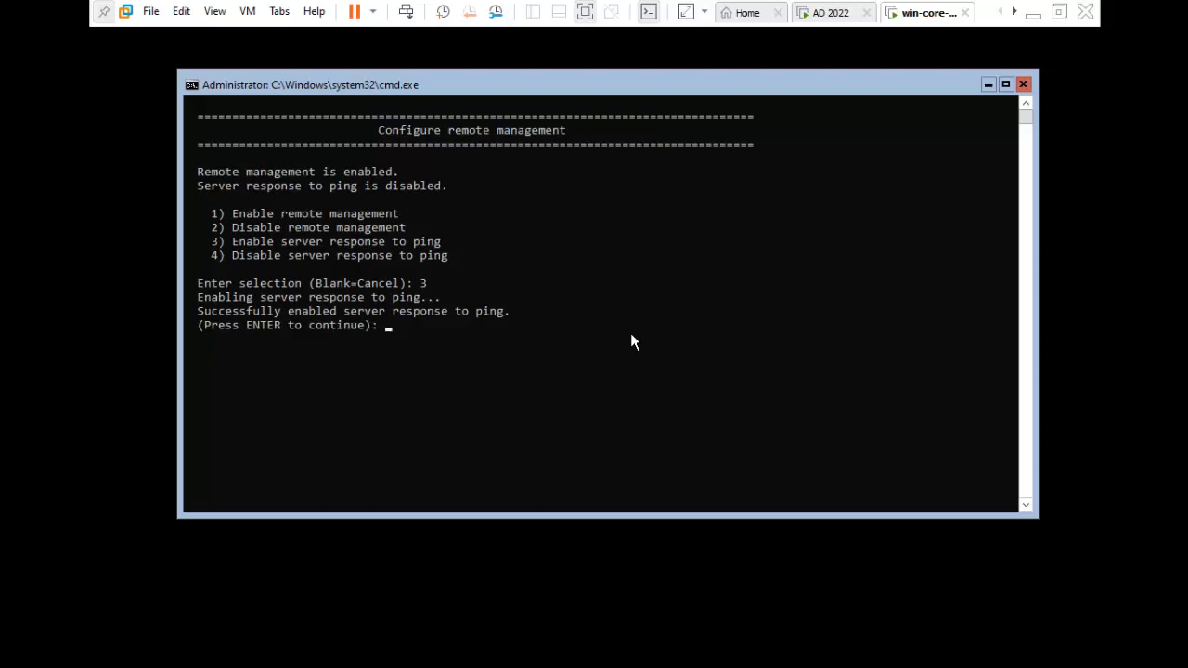
pyautogui.press('Return')
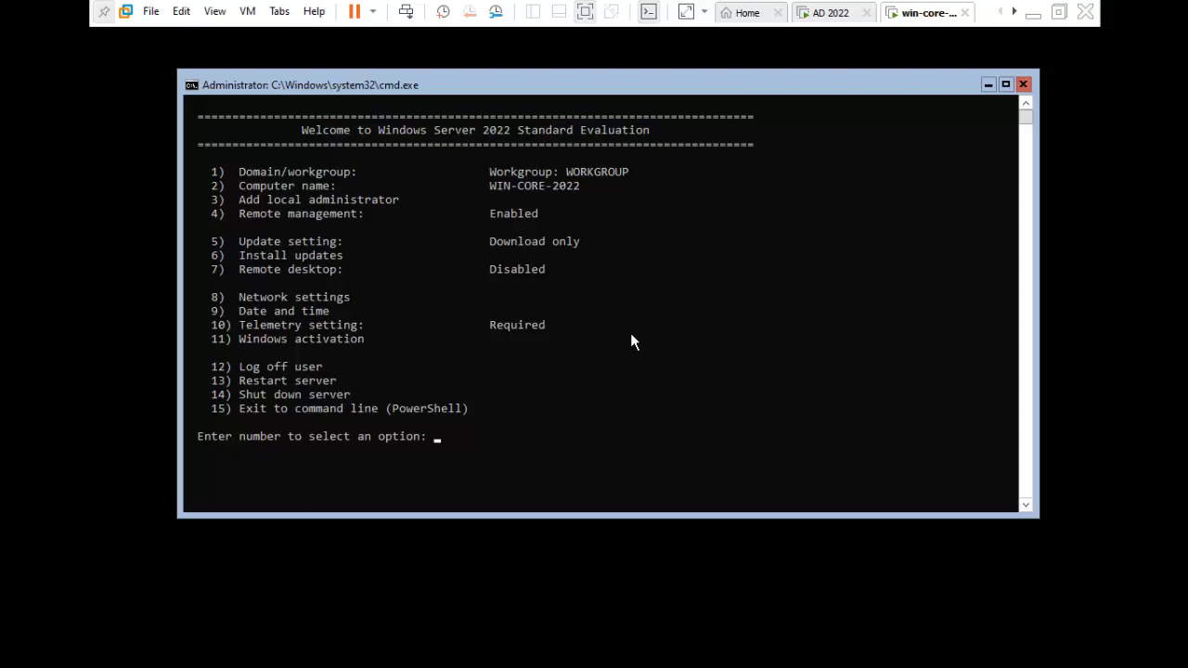
# Step: Set the Windows Update setting (option 5) to Manual
pyautogui.write('5')
pyautogui.press('Return')
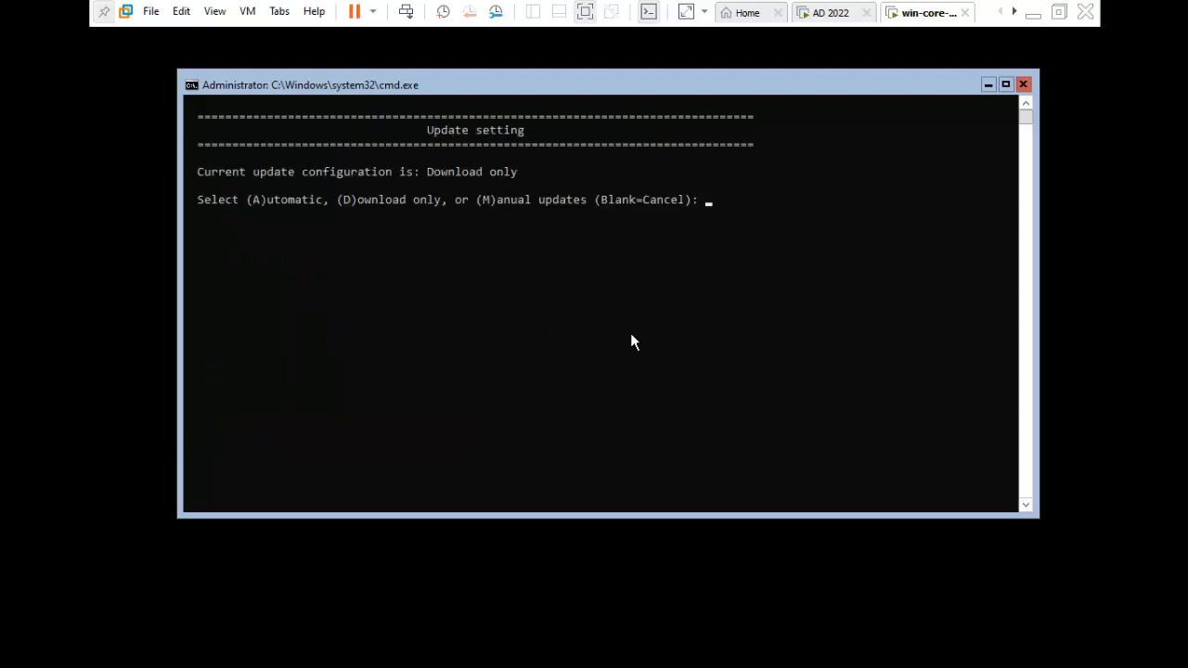
pyautogui.write('m')
pyautogui.press('Return')
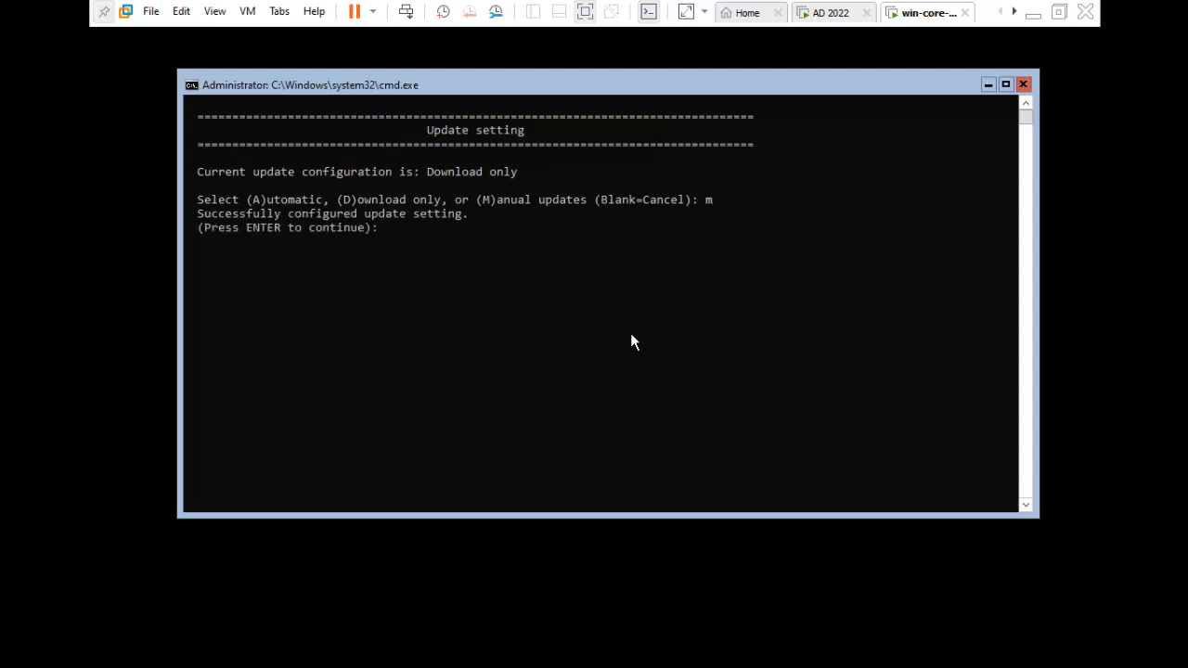
pyautogui.press('Return')
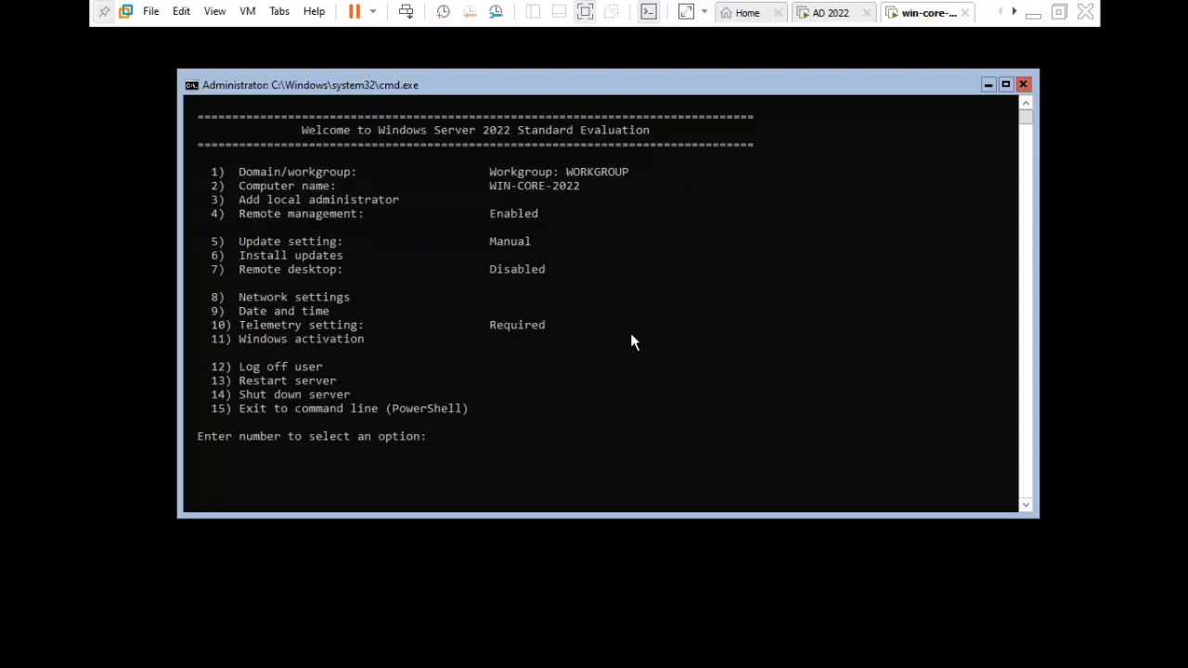
# Step: Enable Remote Desktop (option 7), allowing only network level authentication clients
pyautogui.write('7')
pyautogui.press('Return')
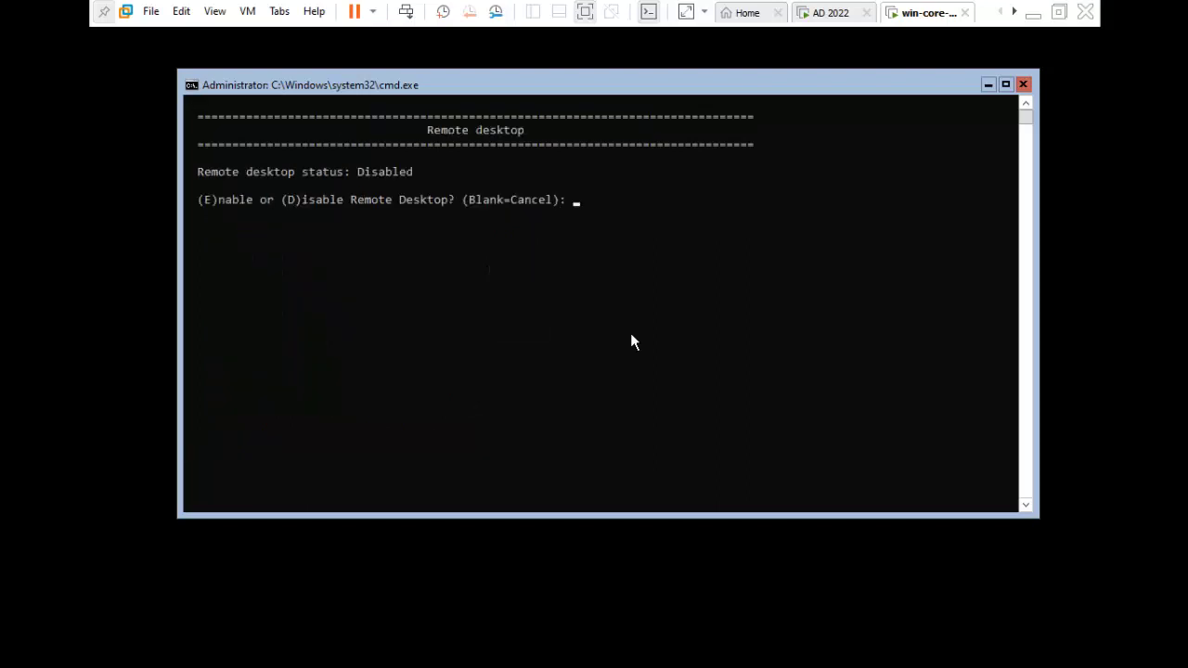
pyautogui.write('e')
pyautogui.press('Return')
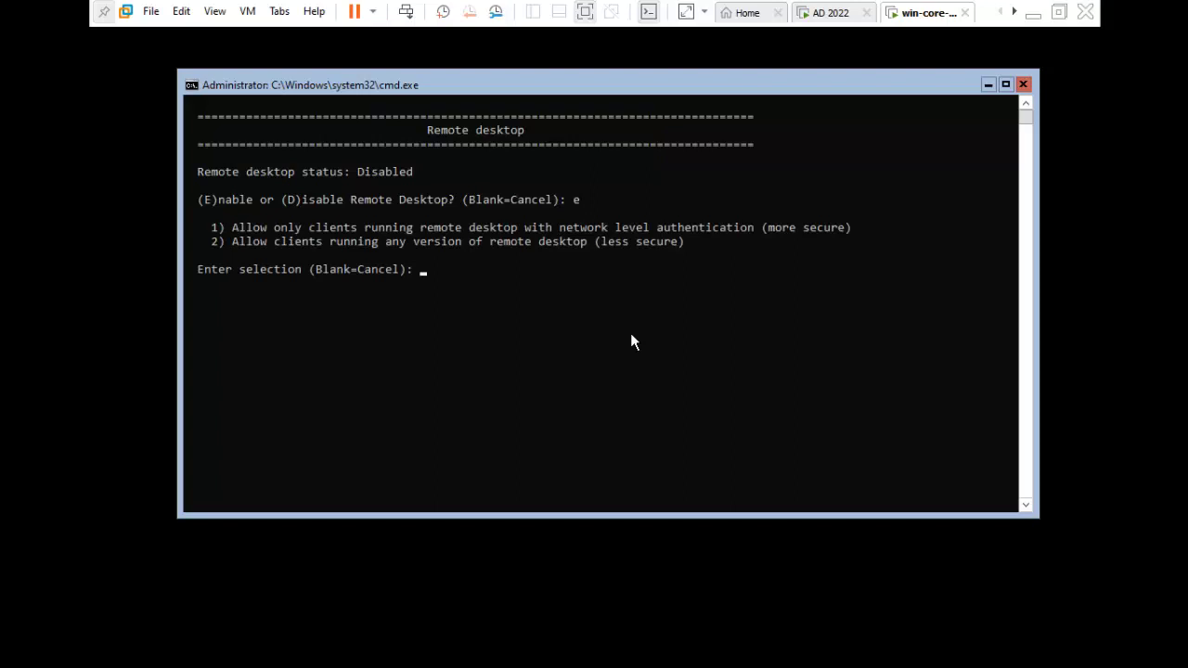
pyautogui.write('1')
pyautogui.press('Return')
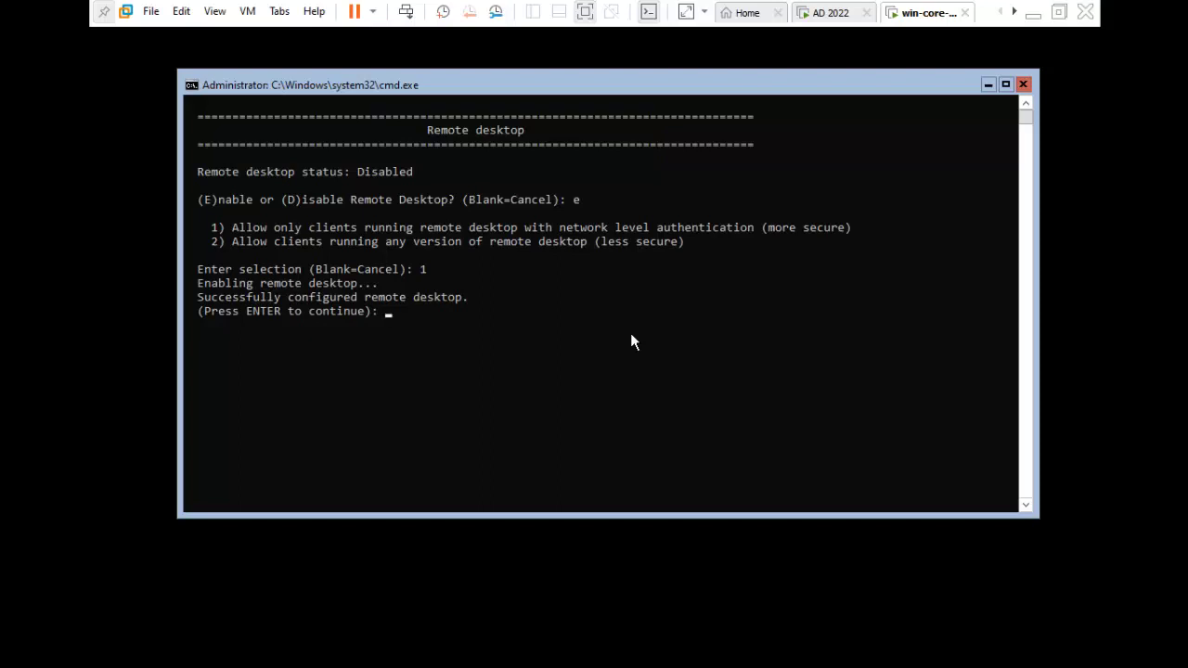
pyautogui.press('Return')
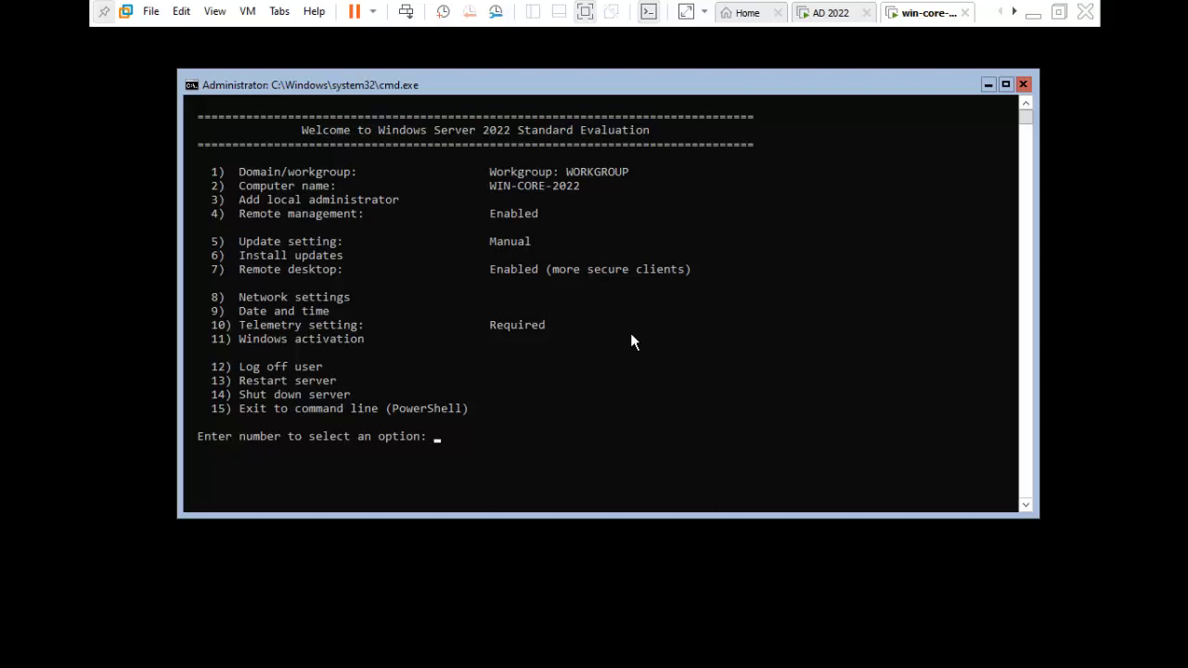
# Step: Change the time zone to (UTC+05:30) Chennai, Kolkata, Mumbai, New Delhi in Date and Time (option 9)
pyautogui.write('9')
pyautogui.press('Return')
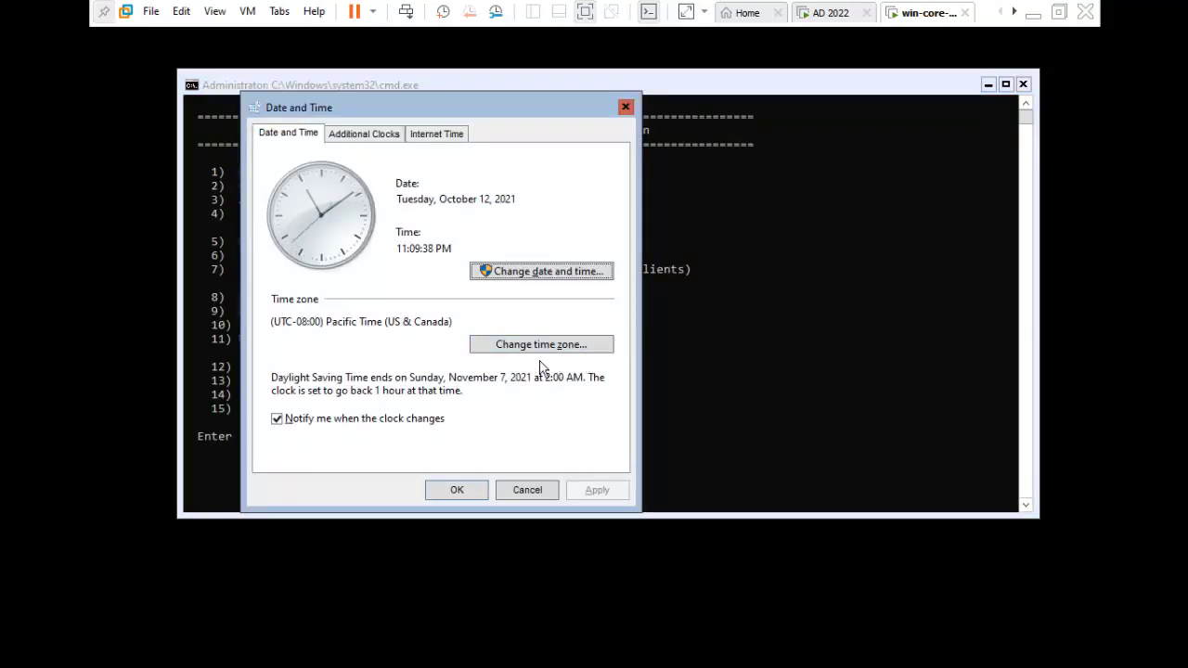
pyautogui.click(537, 345)
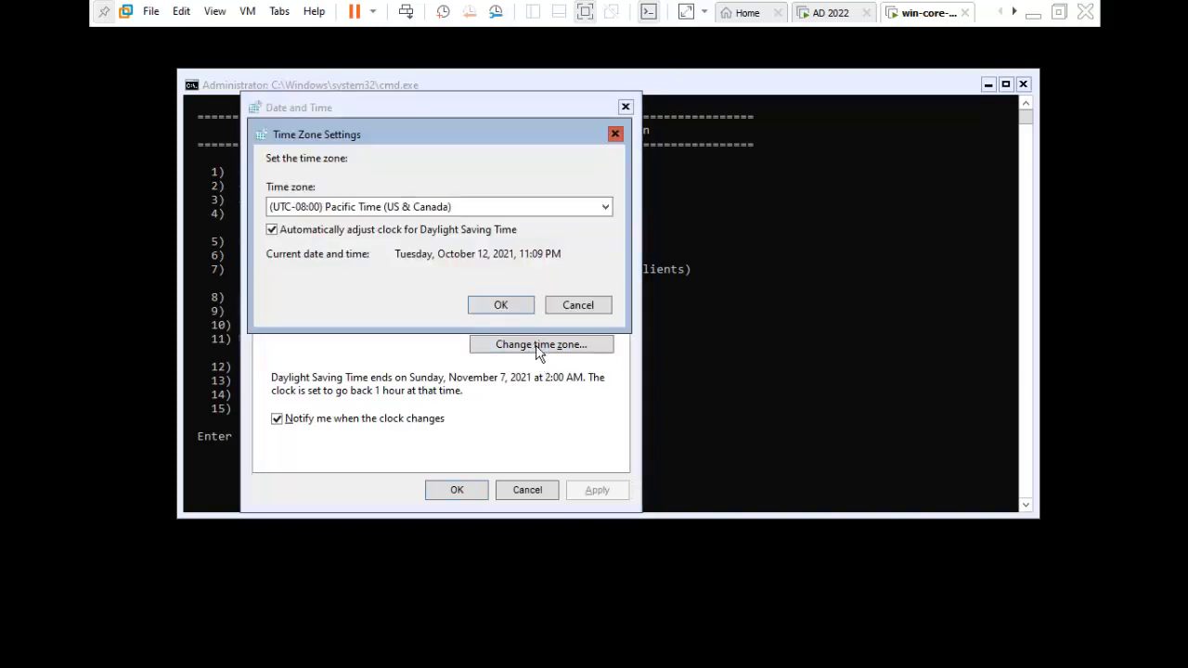
pyautogui.click(578, 211)
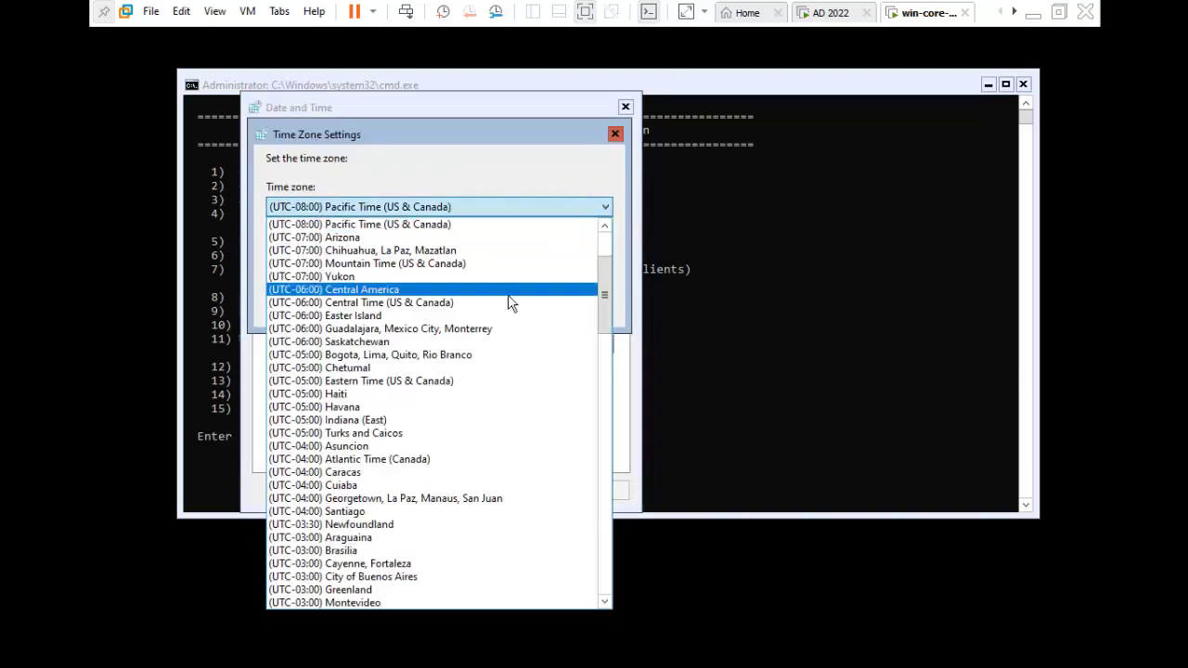
pyautogui.scroll(-20, 492, 371)
pyautogui.scroll(-7, 485, 400)
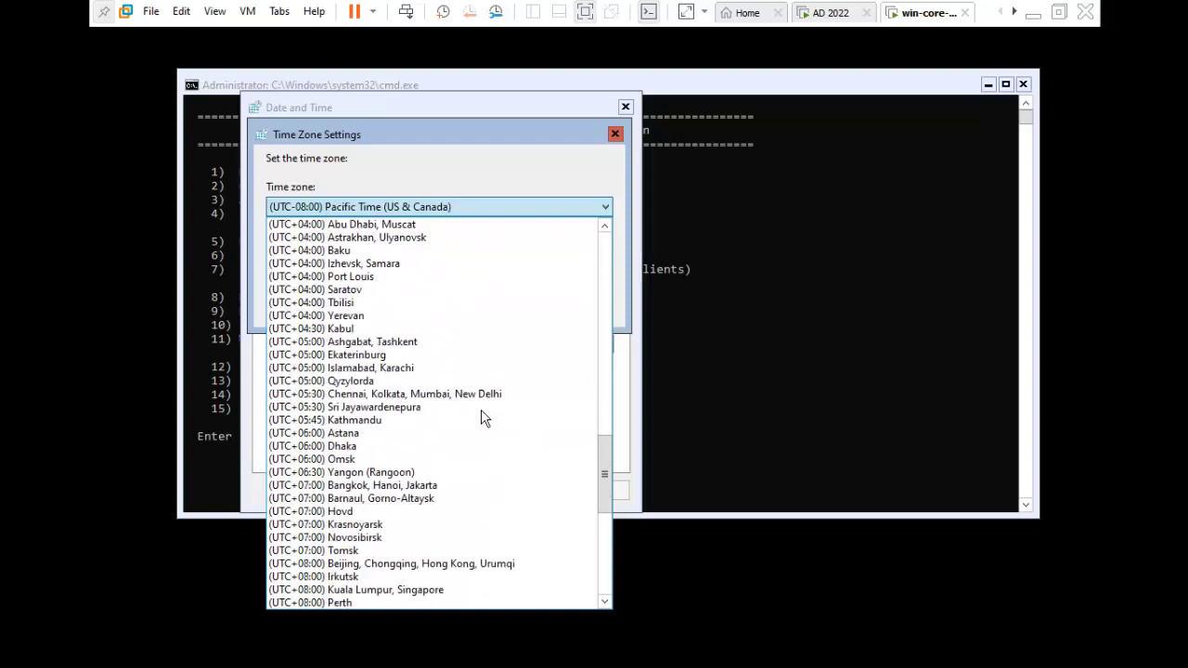
pyautogui.click(401, 397)
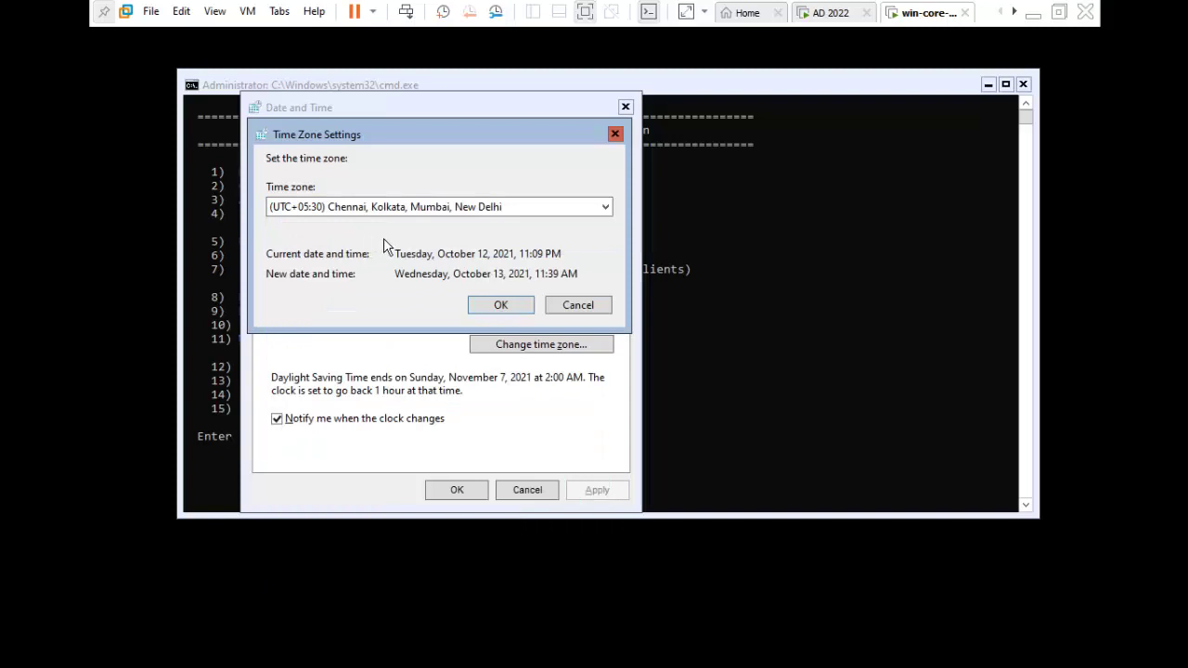
pyautogui.click(494, 307)
pyautogui.click(506, 490)
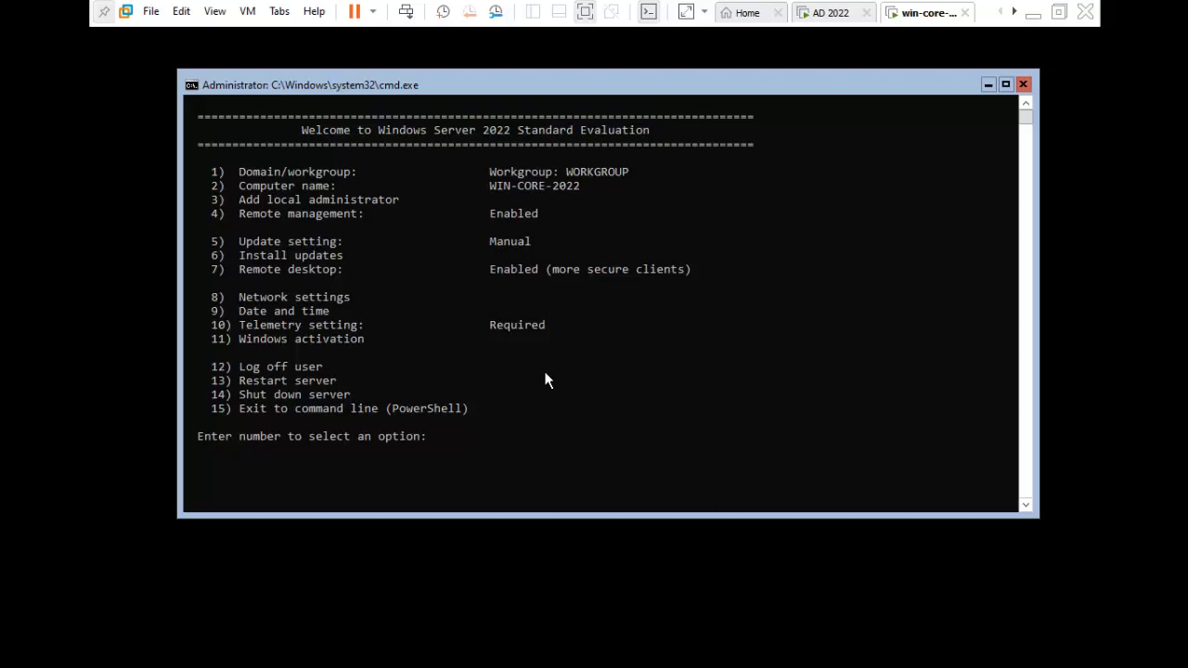
pyautogui.write('11')
pyautogui.press('Return')
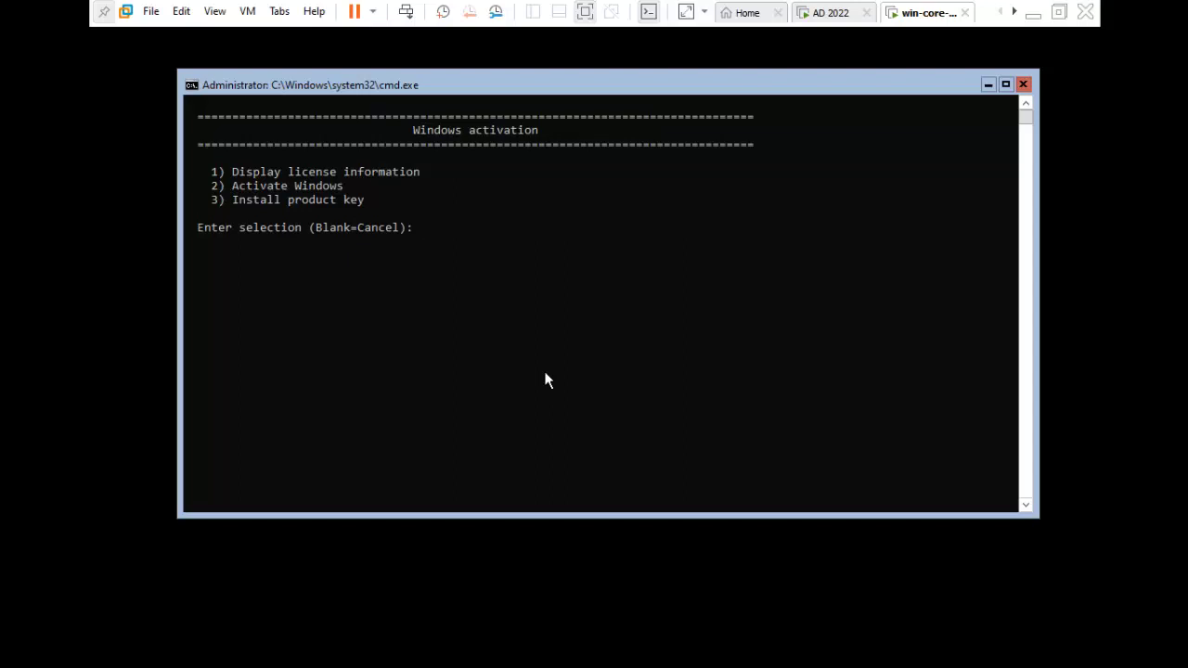
pyautogui.write('1')
pyautogui.press('Return')
pyautogui.click(625, 323)
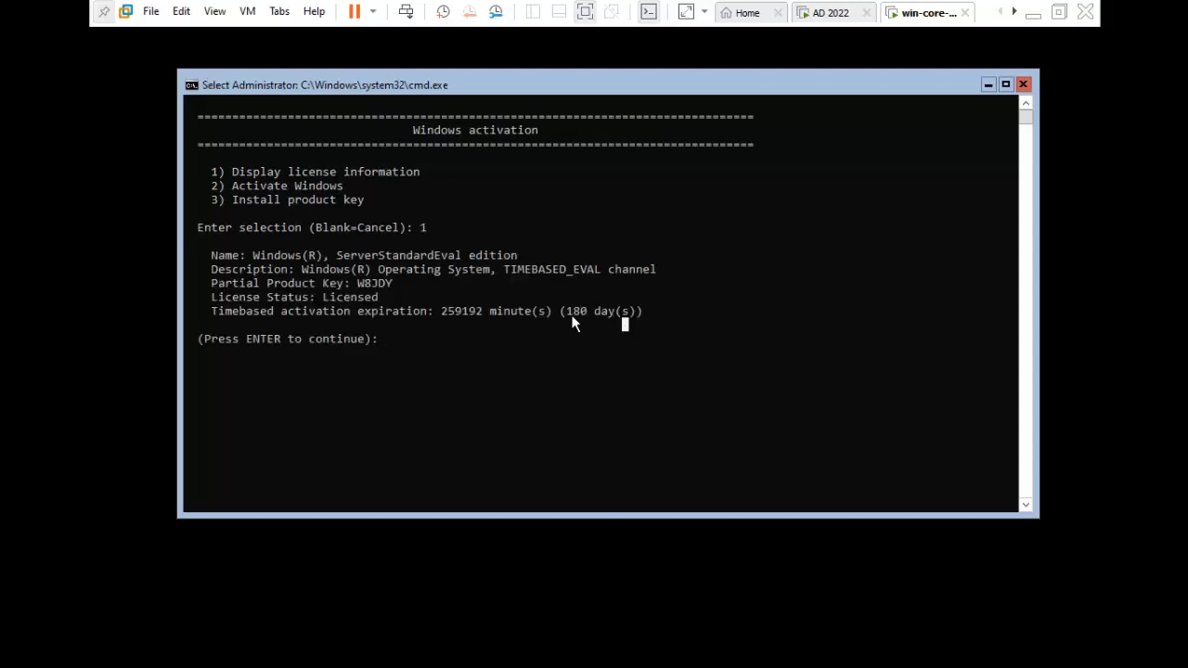
pyautogui.moveTo(567, 312); pyautogui.dragTo(636, 325)
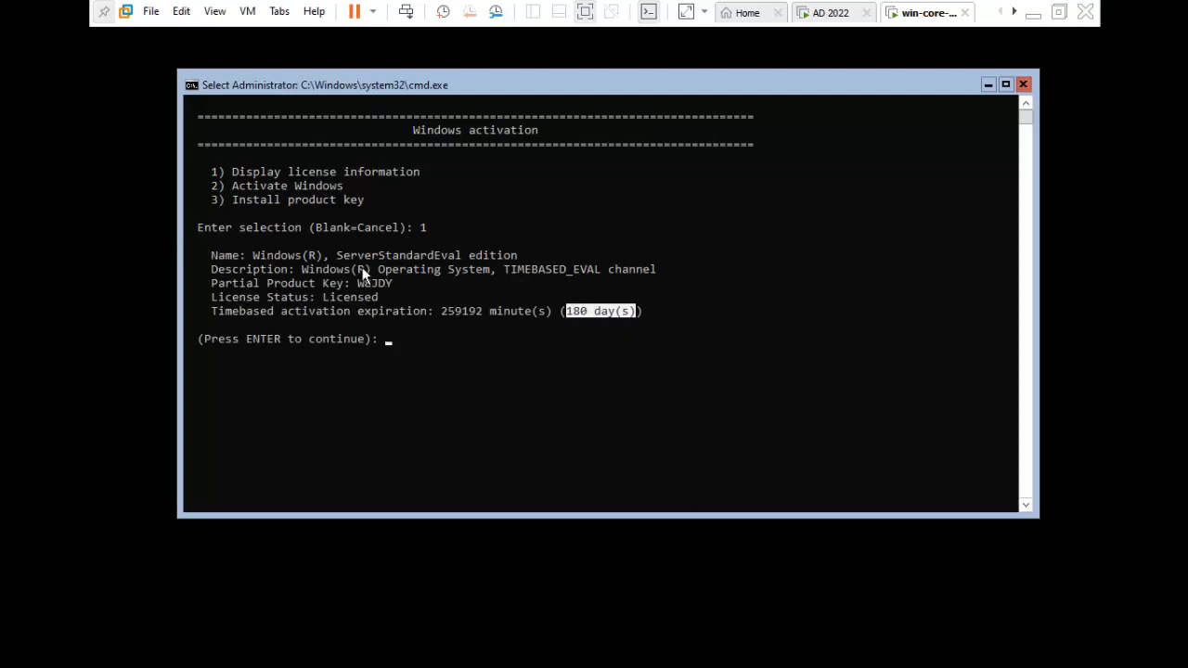
pyautogui.moveTo(332, 261); pyautogui.dragTo(518, 262)
pyautogui.click(507, 339)
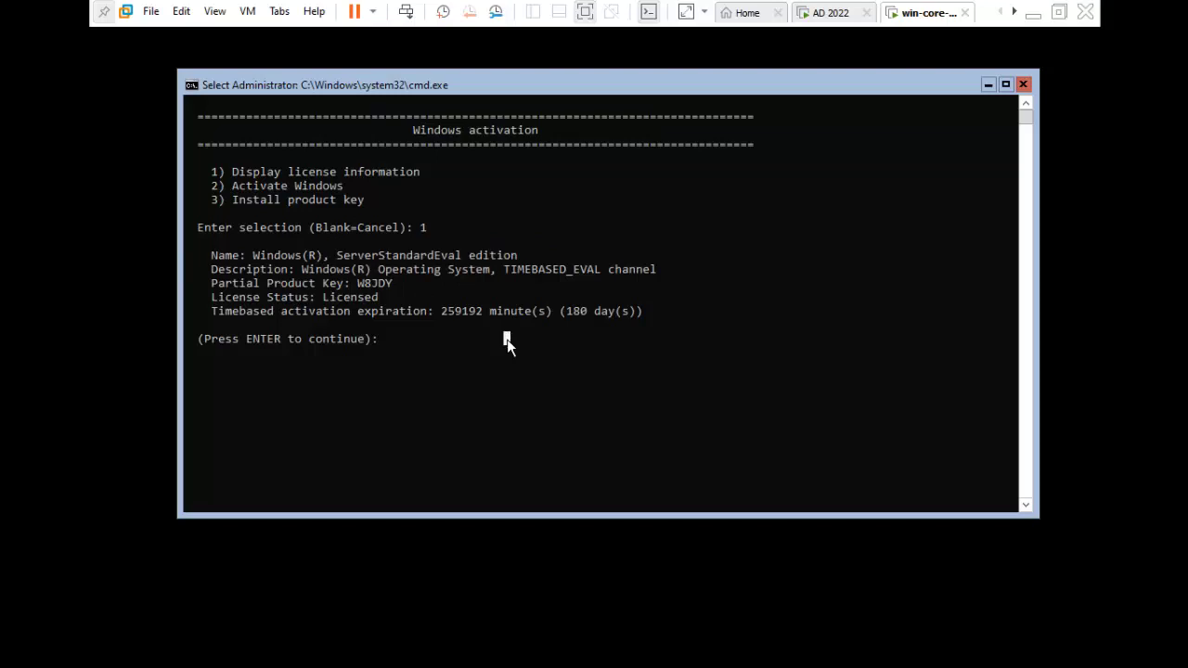
pyautogui.press('Escape')
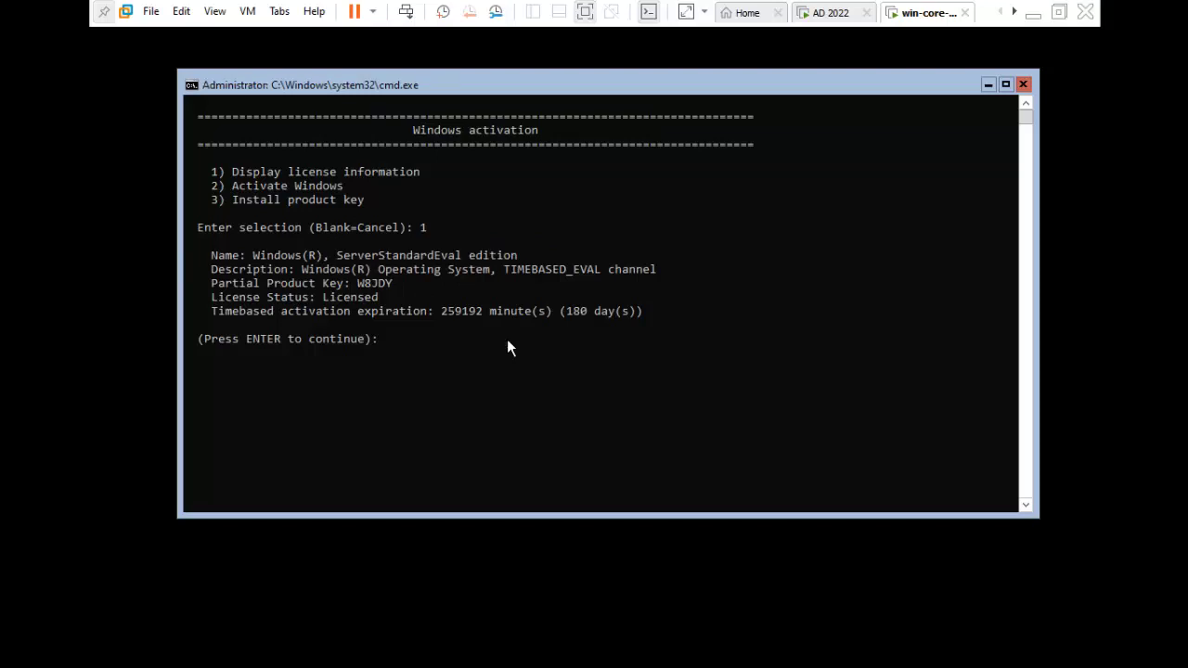
pyautogui.press('Return')
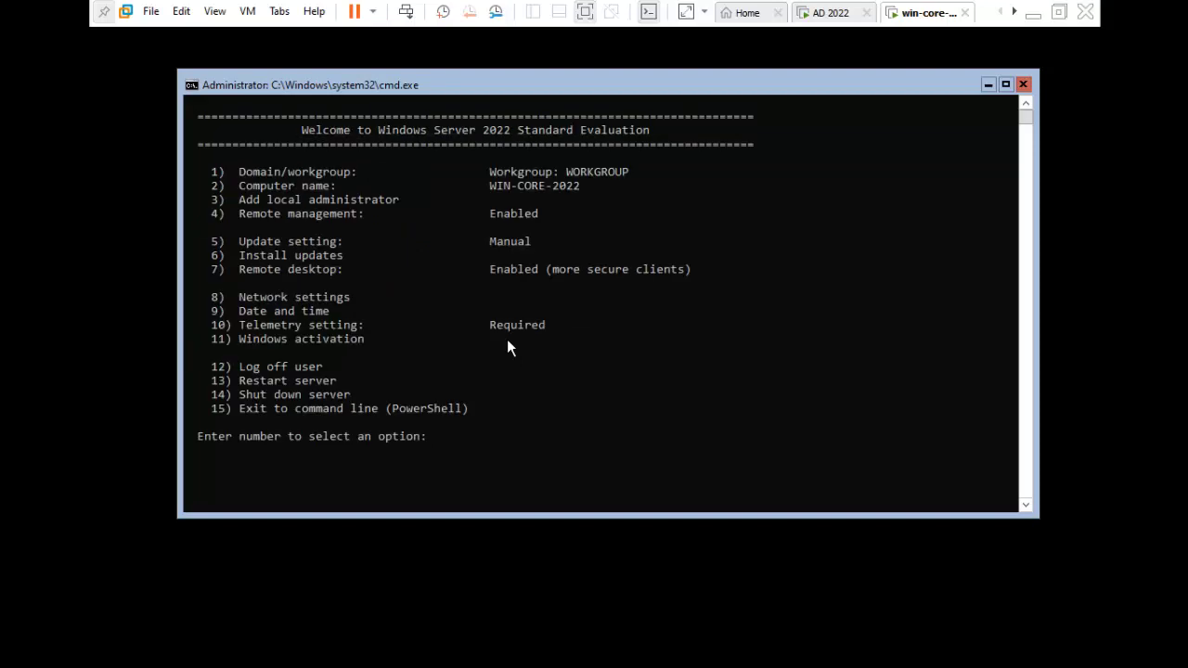
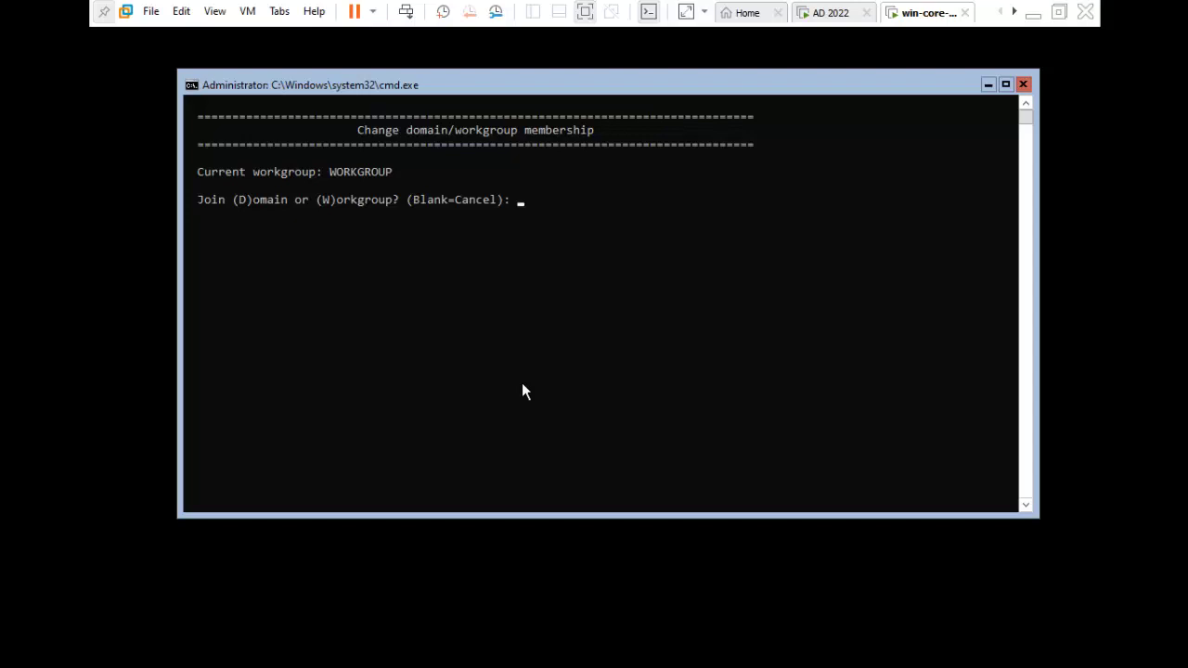
# Step: Join the touch2technology.local domain using the touch2technolog\administrator account and its password
pyautogui.write('d')
pyautogui.press('Return')
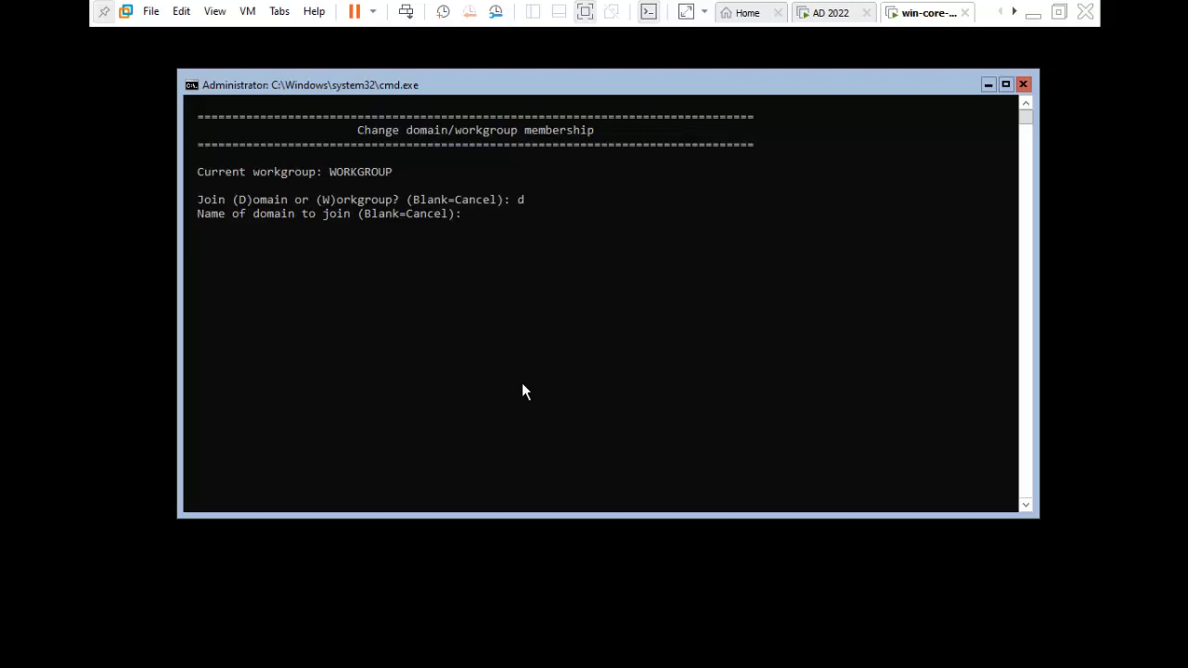
pyautogui.write('touch2')
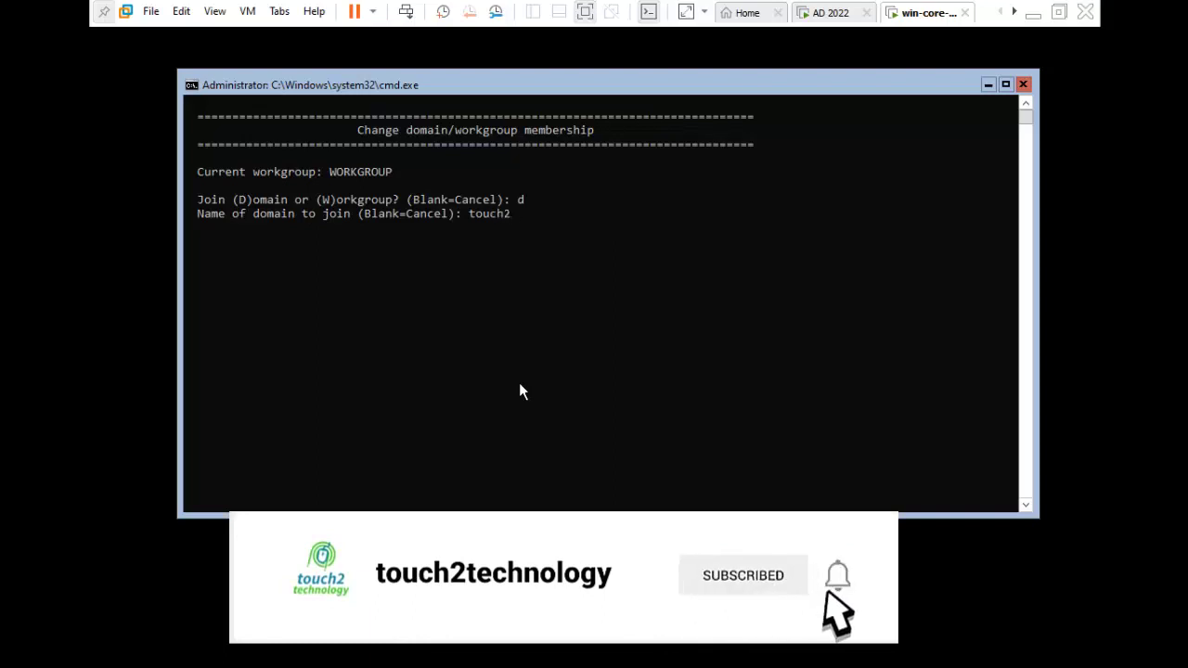
pyautogui.write('technol')
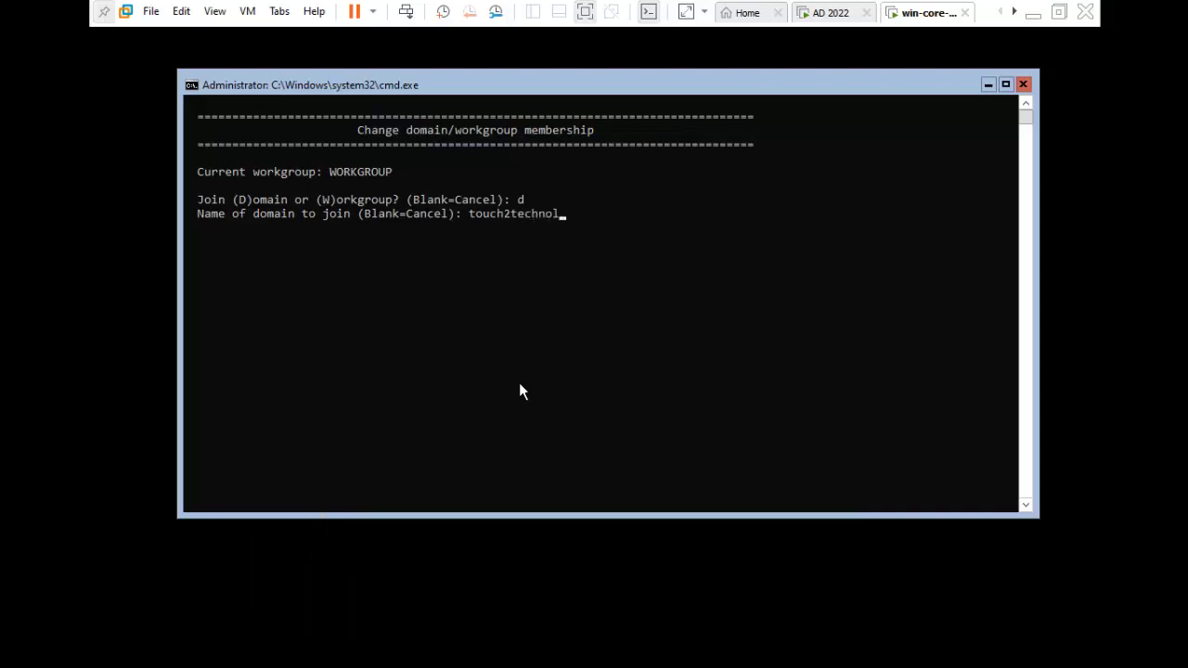
pyautogui.write('ogy.local')
pyautogui.press('Return')
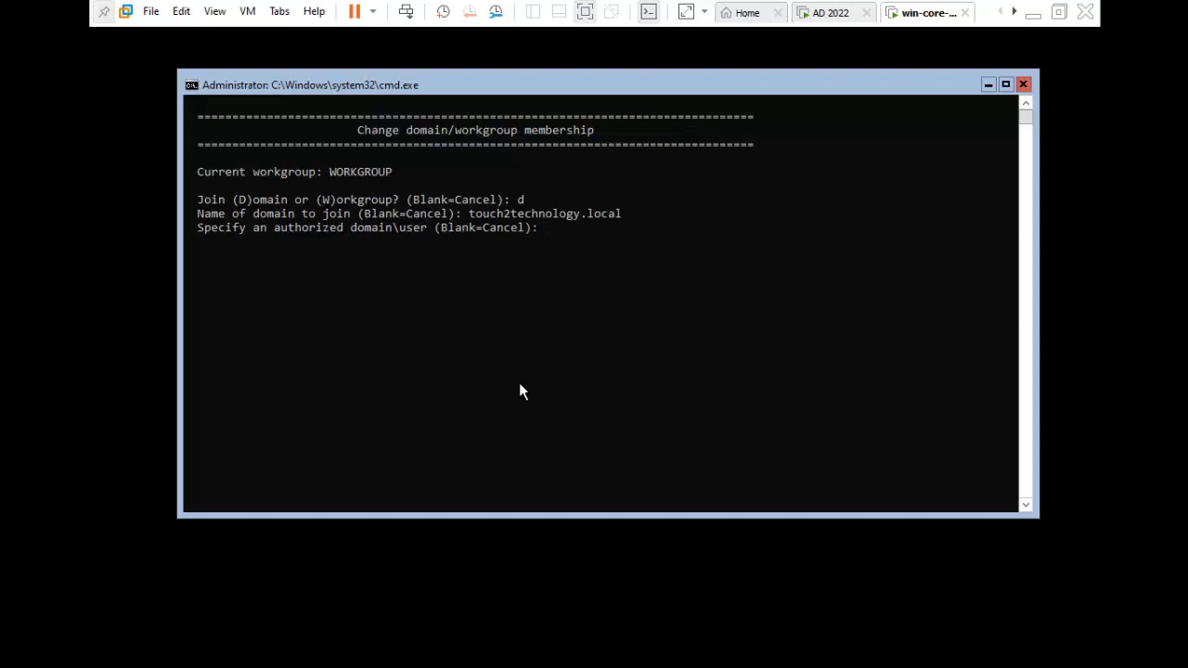
pyautogui.write('touch2technolog\\admini')
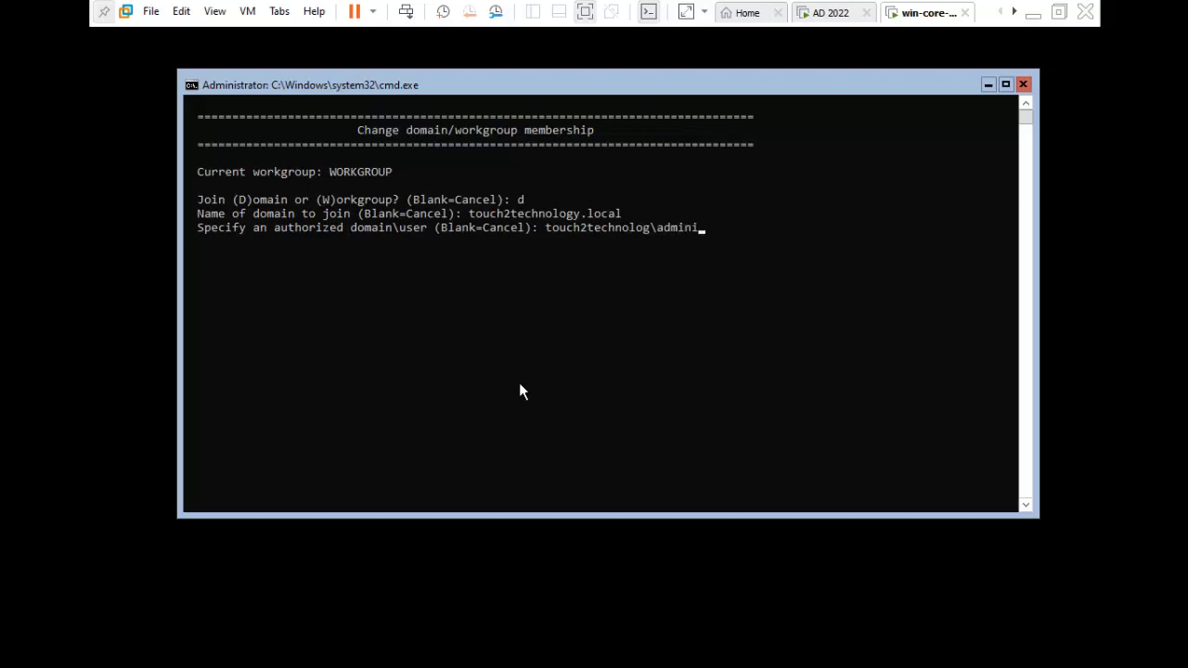
pyautogui.write('strator')
pyautogui.press('Return')
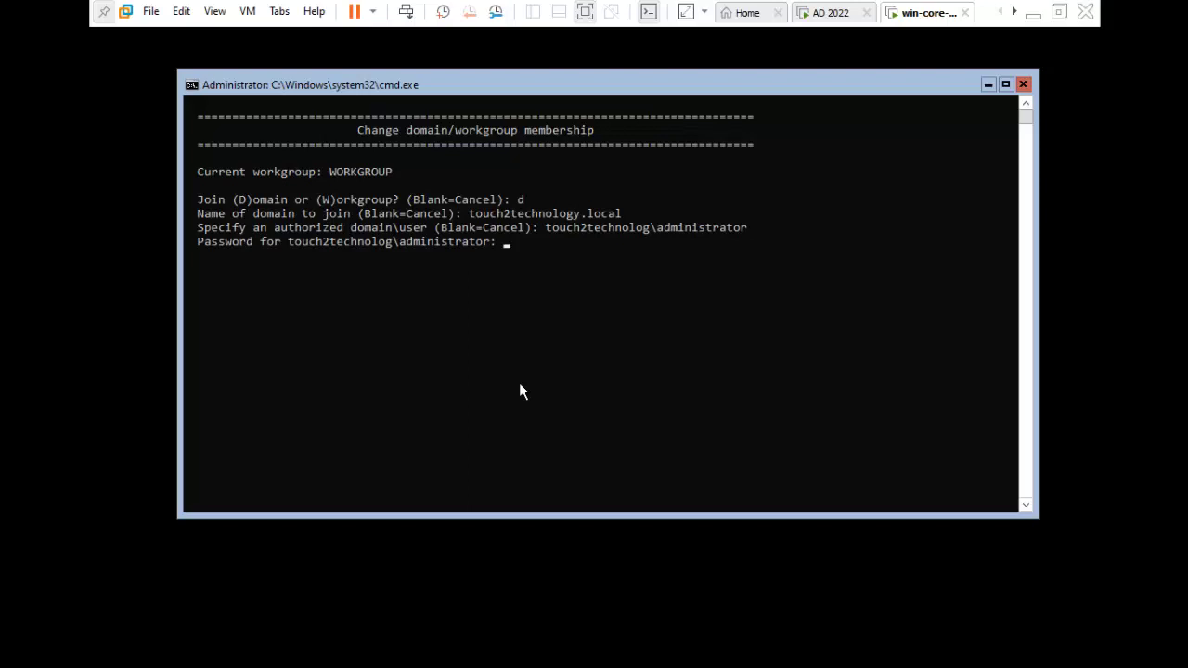
pyautogui.write('*********')
pyautogui.press('Return')
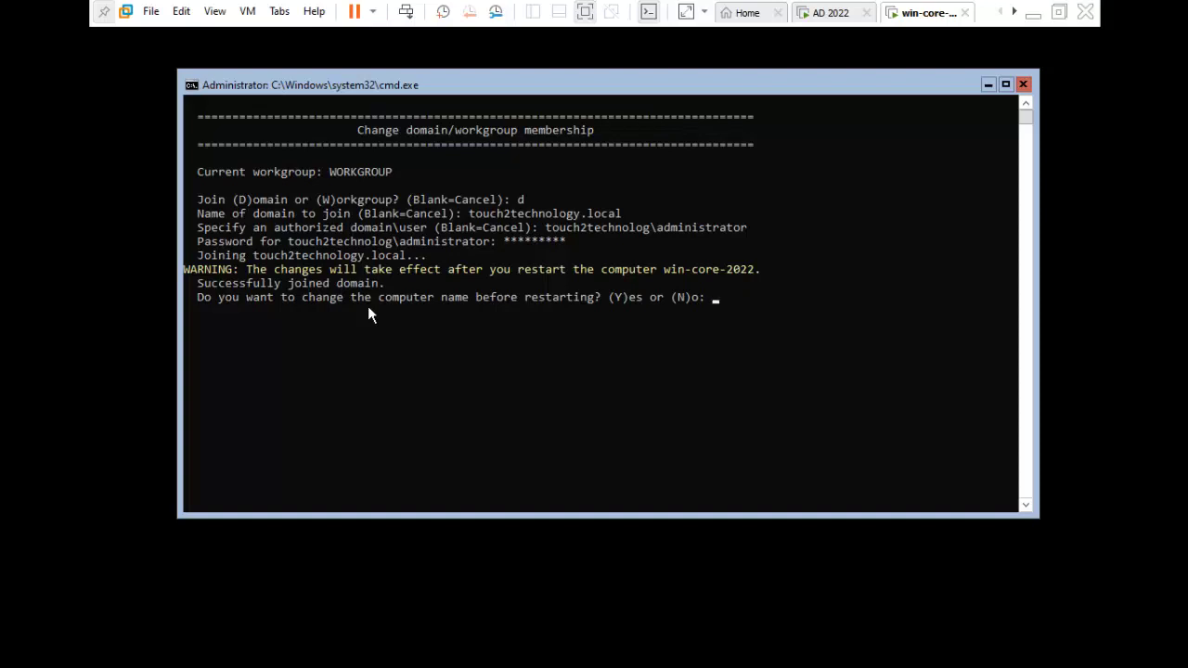
# Step: Decline renaming the computer and confirm an immediate restart
pyautogui.write('n')
pyautogui.press('Return')
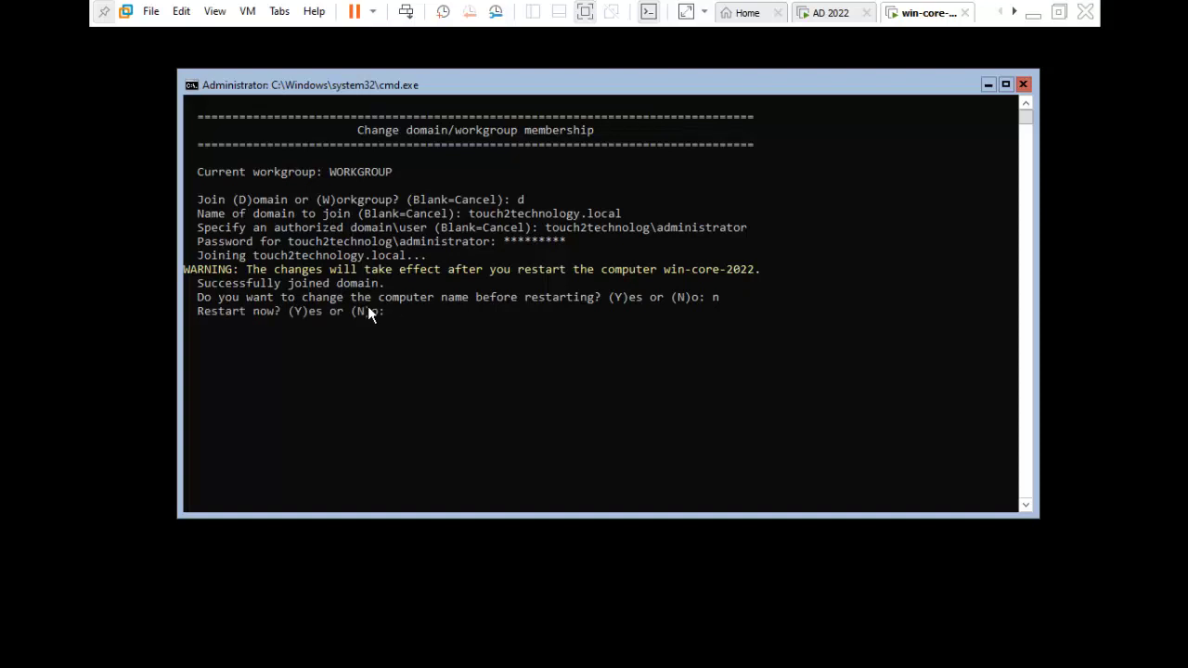
pyautogui.write('y')
pyautogui.press('Return')
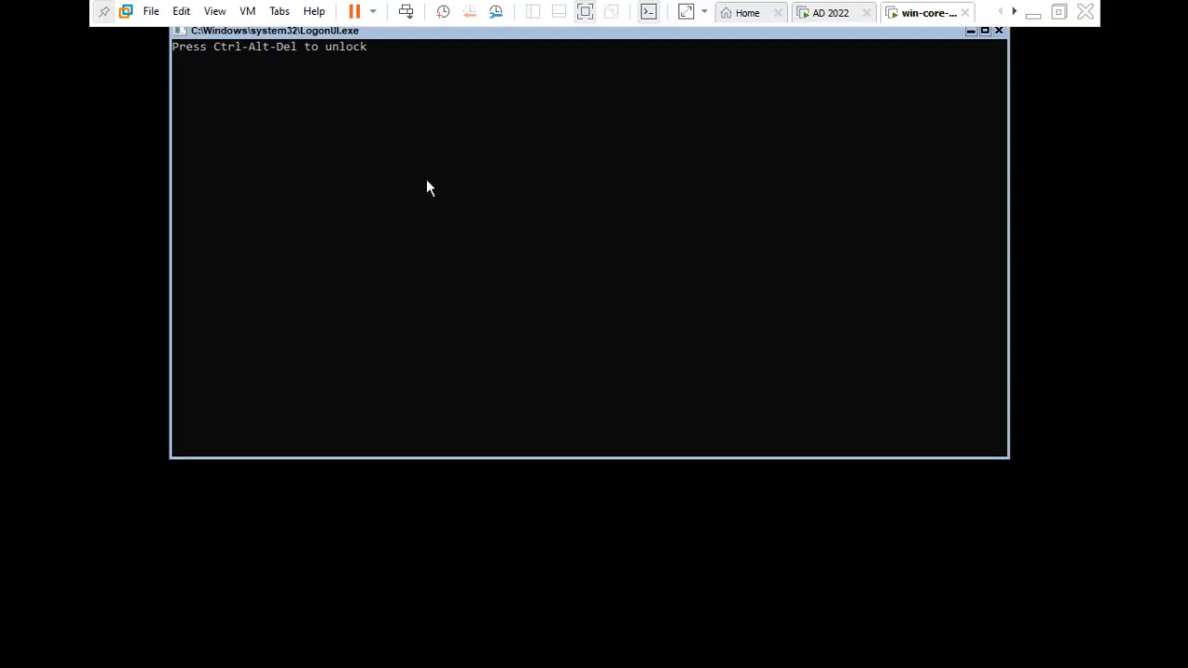
# Step: Send Ctrl+Alt+Del to the VM and sign in with the Administrator password
pyautogui.click(407, 12)
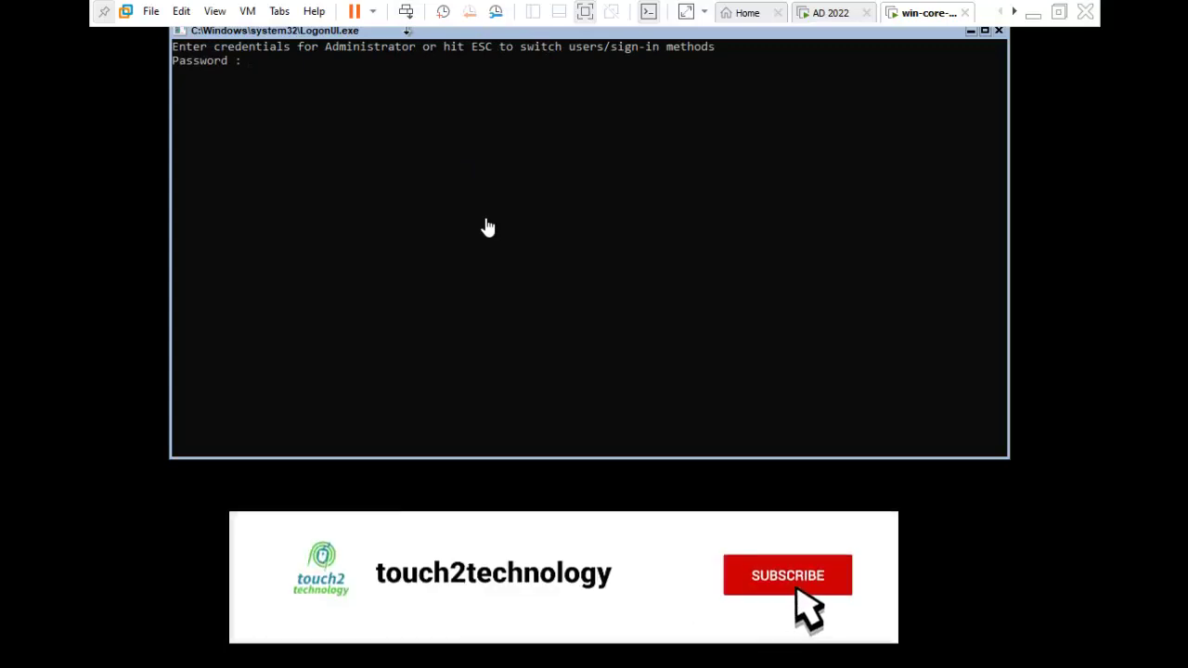
pyautogui.click(492, 223)
pyautogui.write('*******')
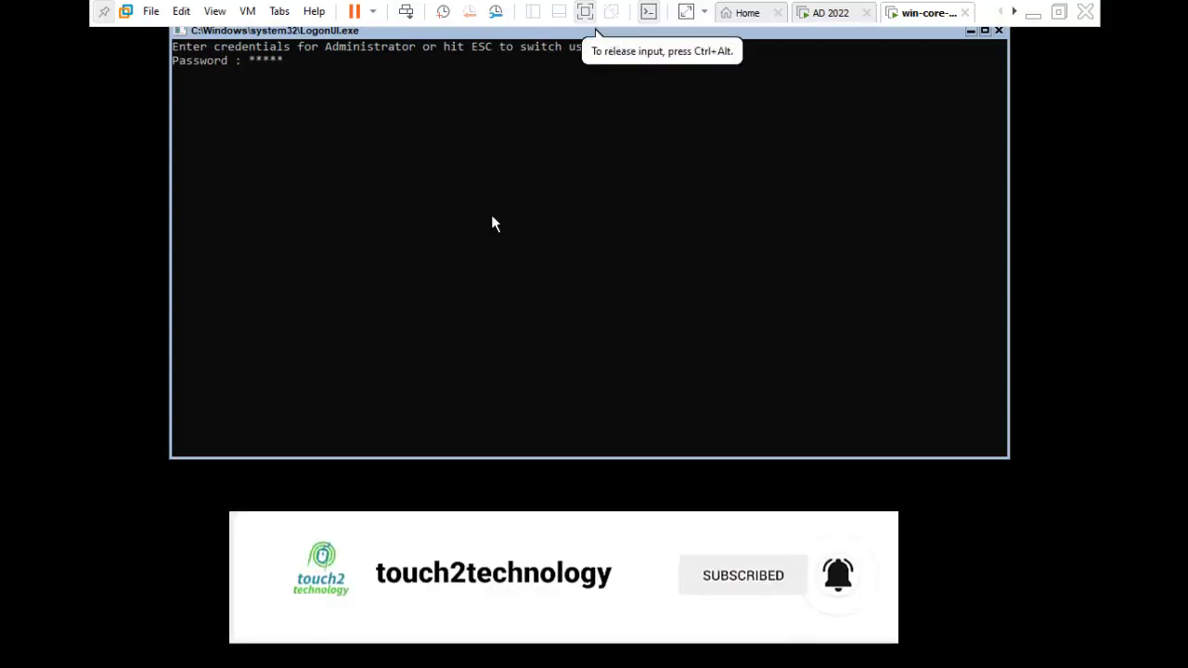
pyautogui.write('*')
pyautogui.press('Return')
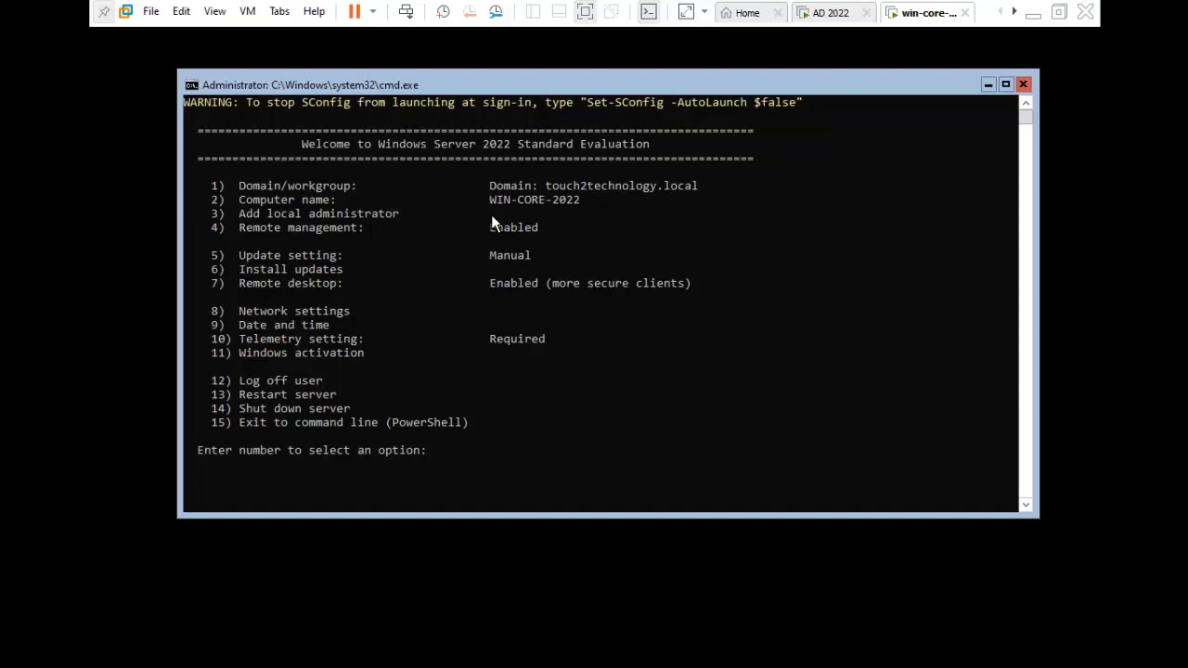
# Step: Use option 3 to add 'administrator' as a local administrator, then return to the menu
pyautogui.write('3')
pyautogui.press('Return')
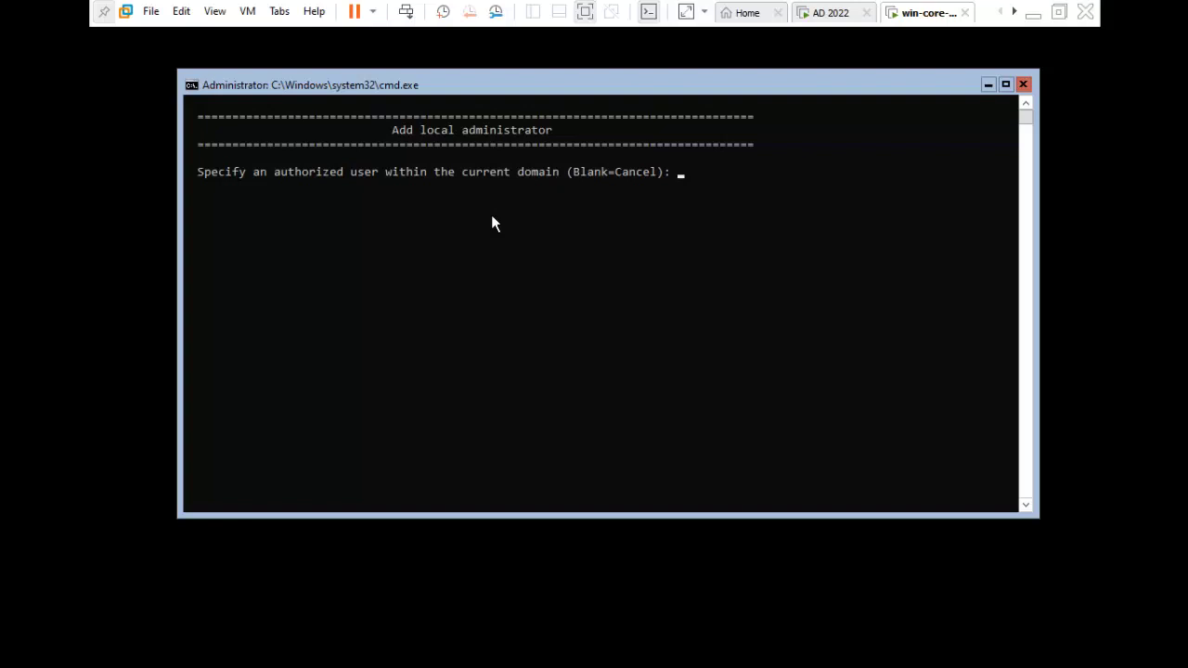
pyautogui.write('administrator')
pyautogui.press('Return')
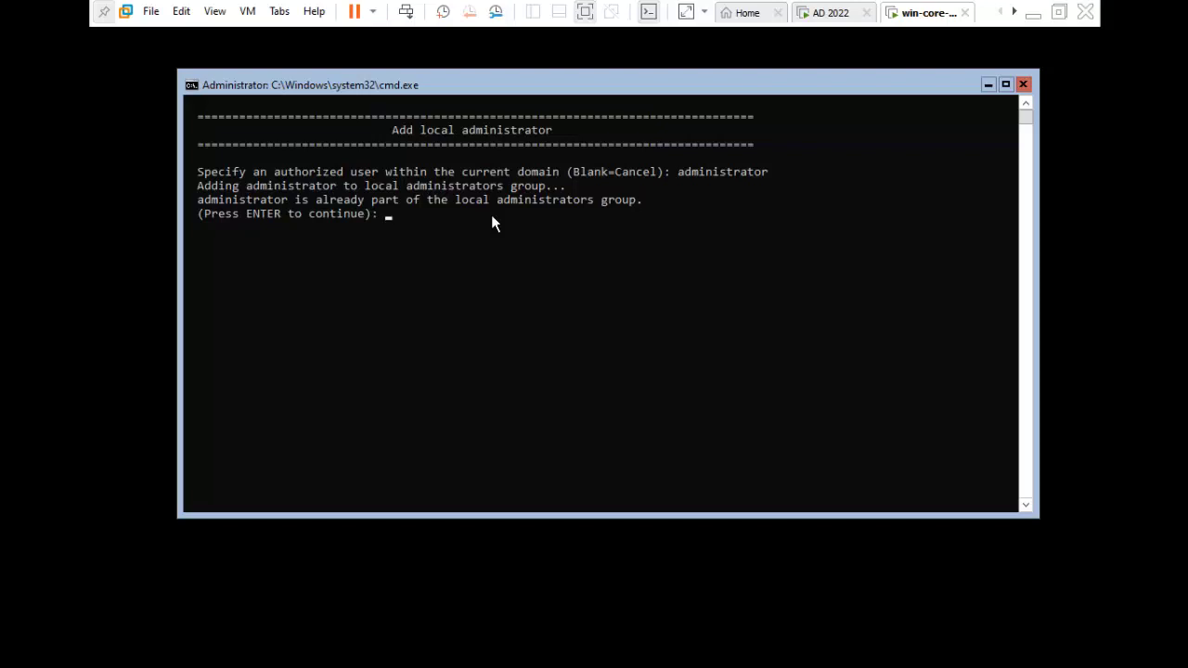
pyautogui.press('Return')
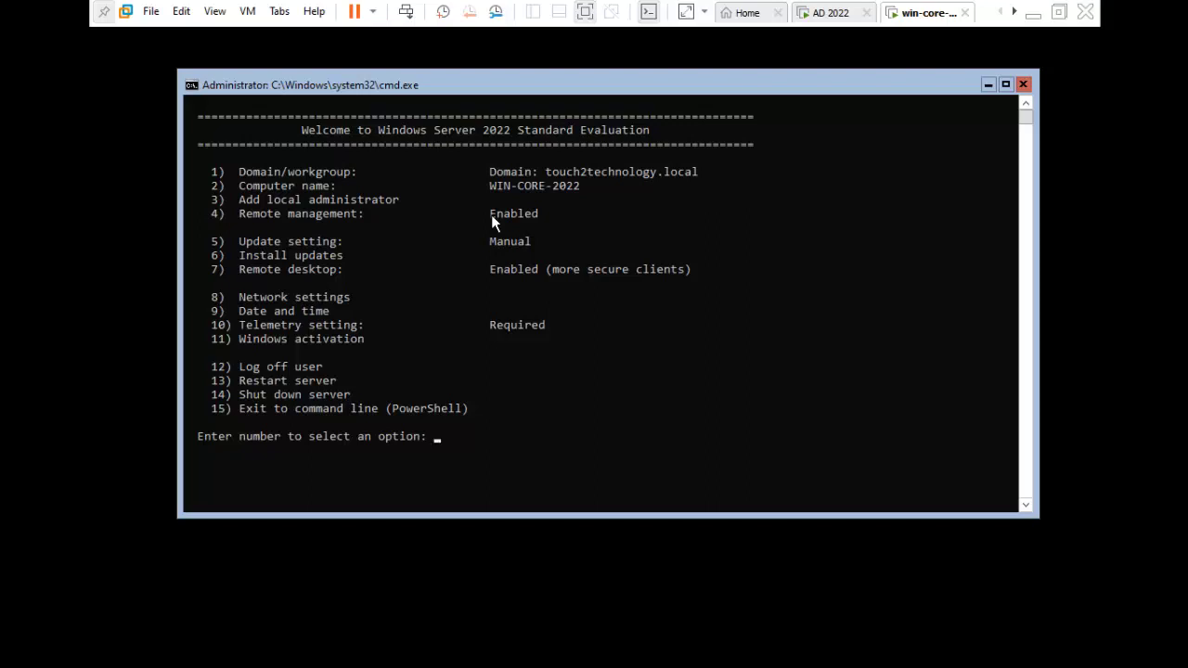
# Step: Choose option 12 and confirm logging off the Administrator session
pyautogui.write('12')
pyautogui.press('Return')
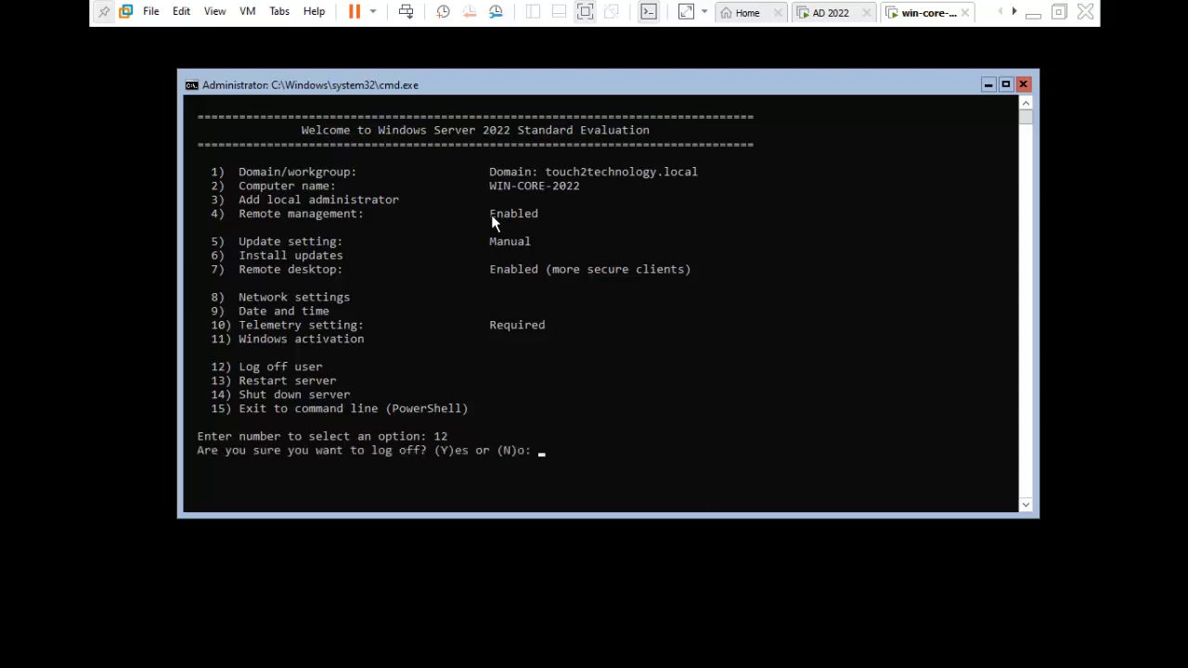
pyautogui.write('y')
pyautogui.press('Return')
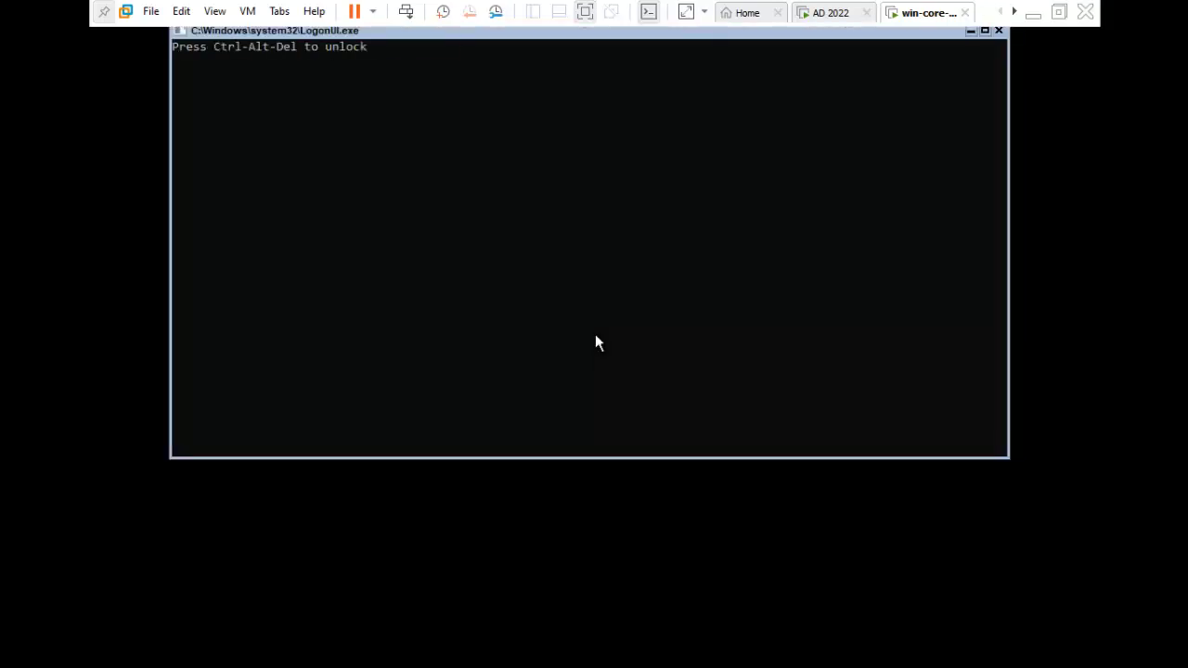
# Step: Send Ctrl+Alt+Del, dismiss the Administrator prompt, and select Other user
pyautogui.click(412, 51)
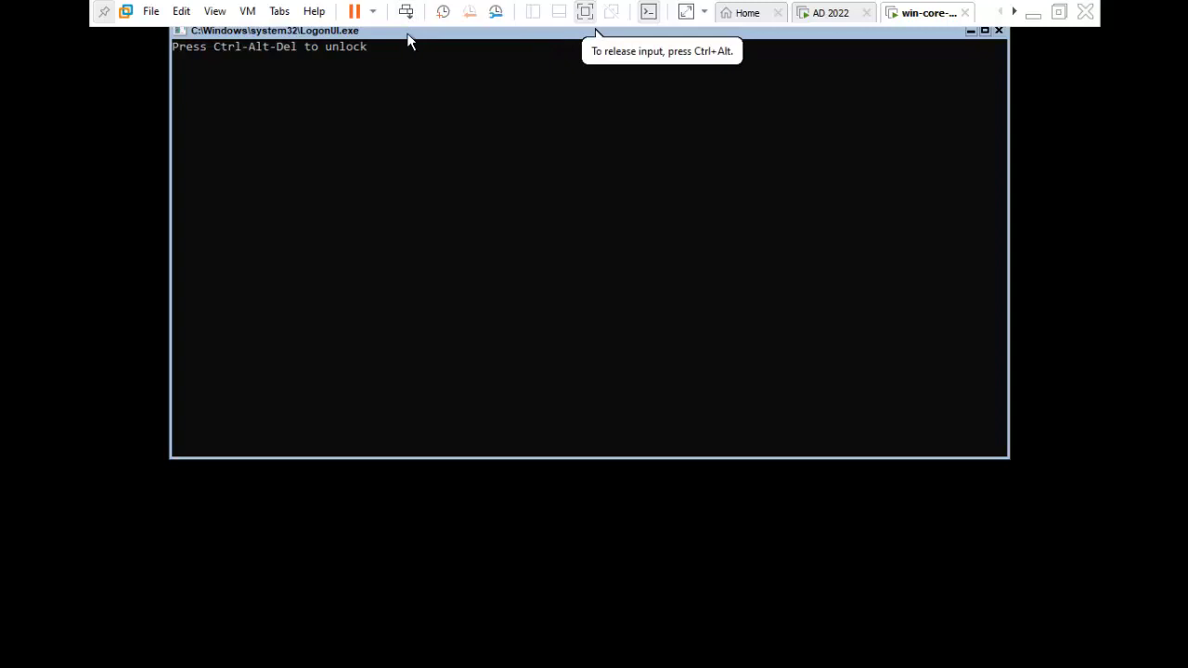
pyautogui.click(405, 16)
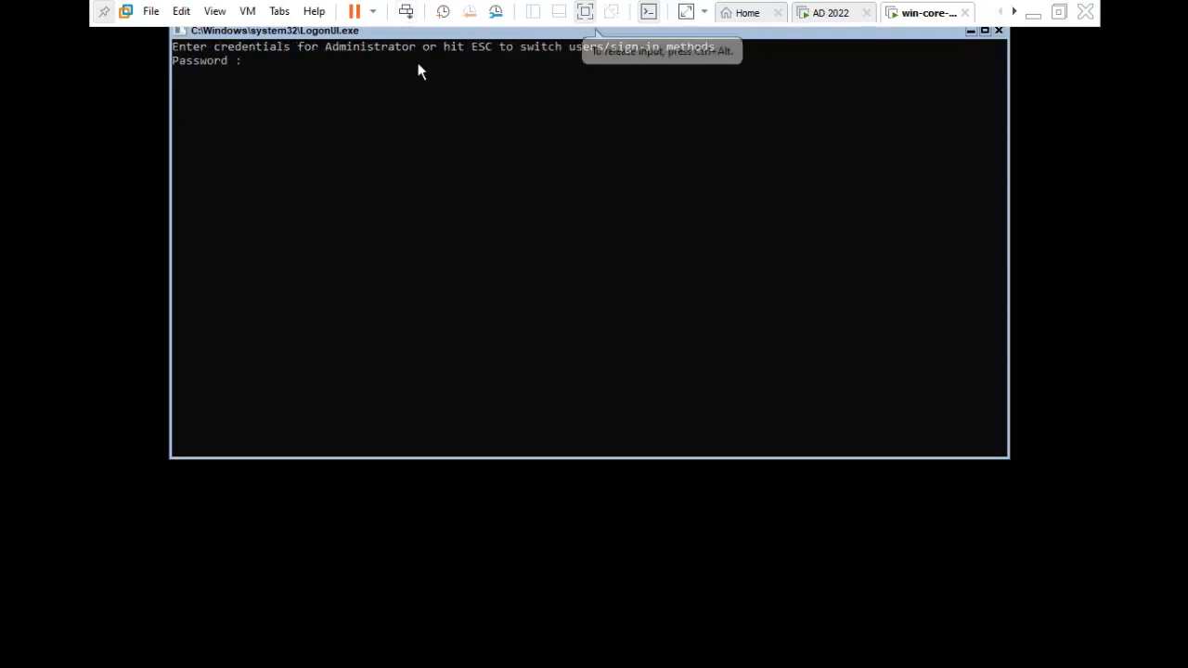
pyautogui.click(459, 159)
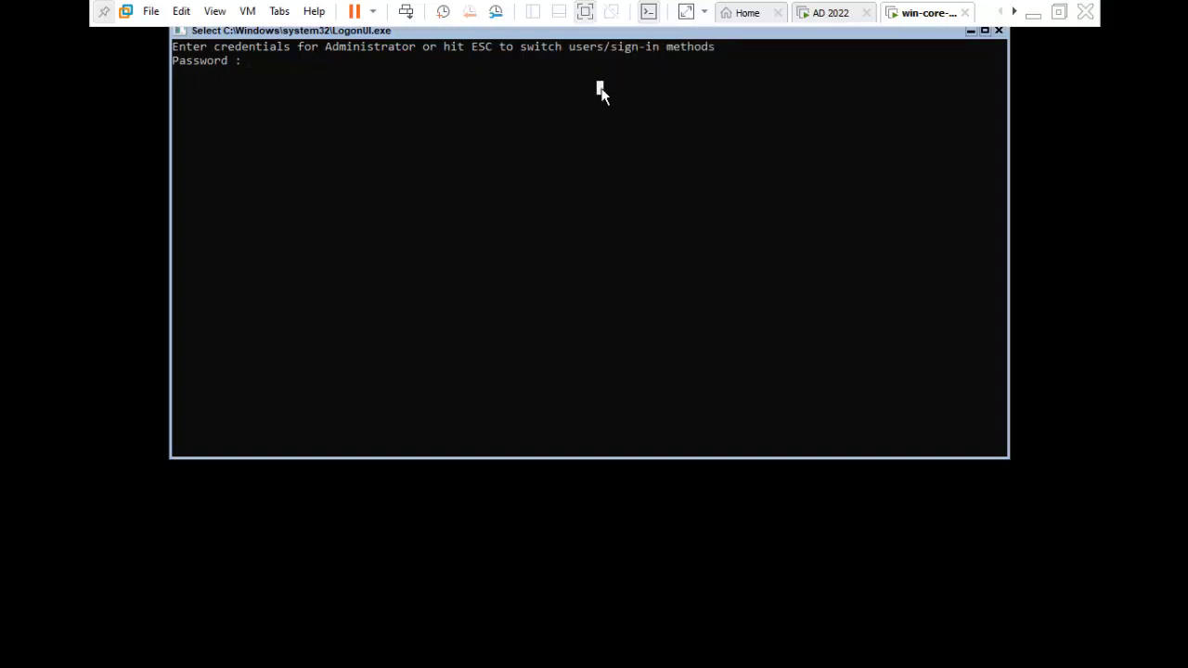
pyautogui.press('Escape')
pyautogui.press('Escape')
pyautogui.press('Escape')
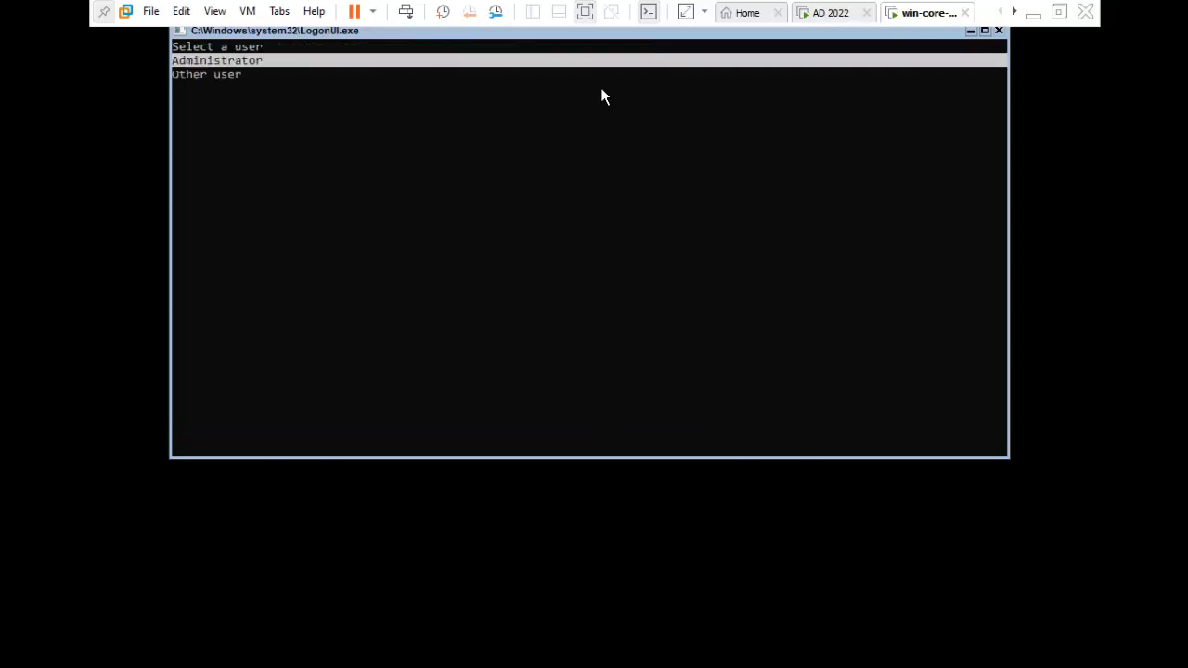
pyautogui.press('Down')
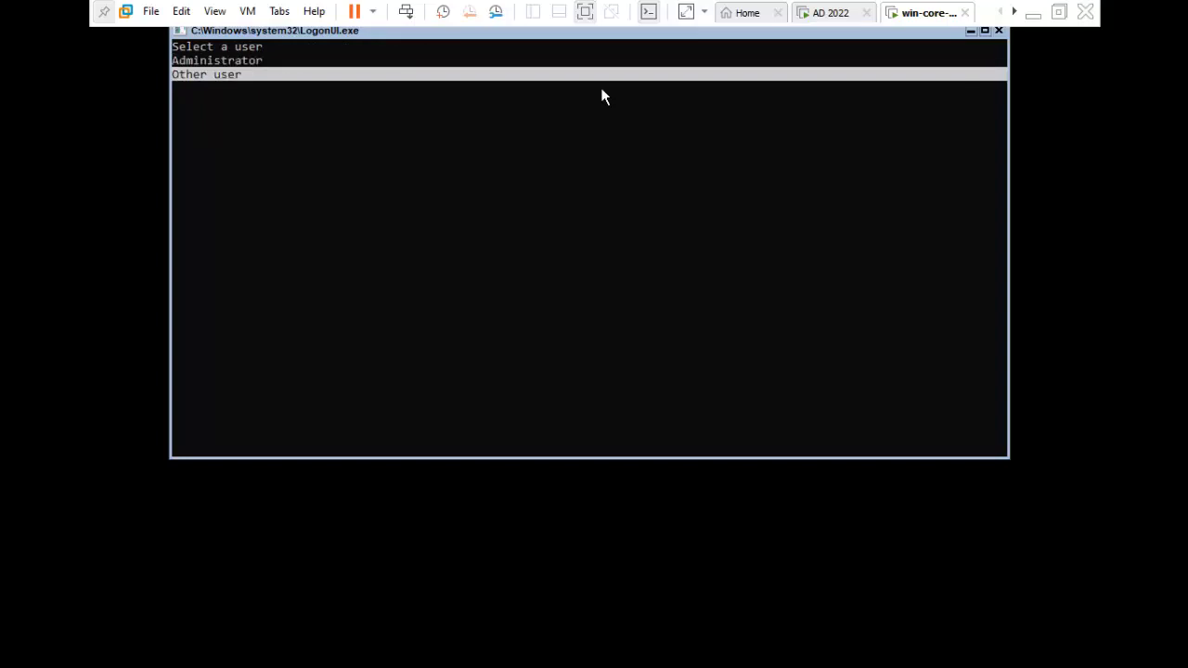
pyautogui.press('Return')
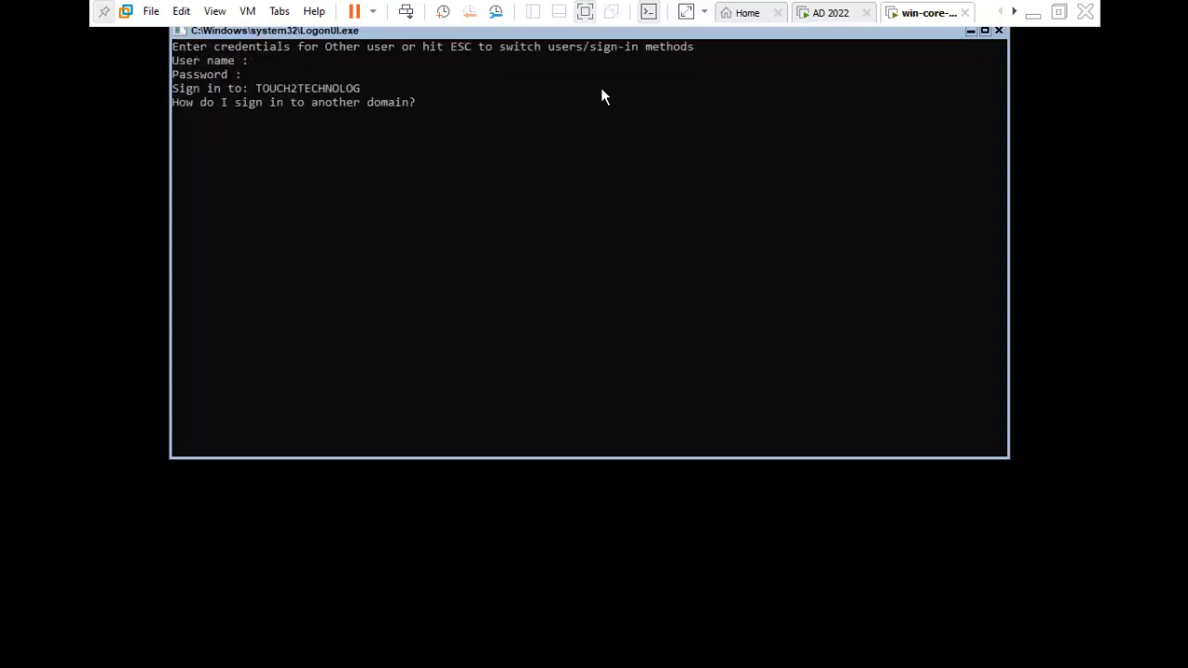
# Step: Sign in as touch2technolog\administrator with the domain password
pyautogui.write('administrator')
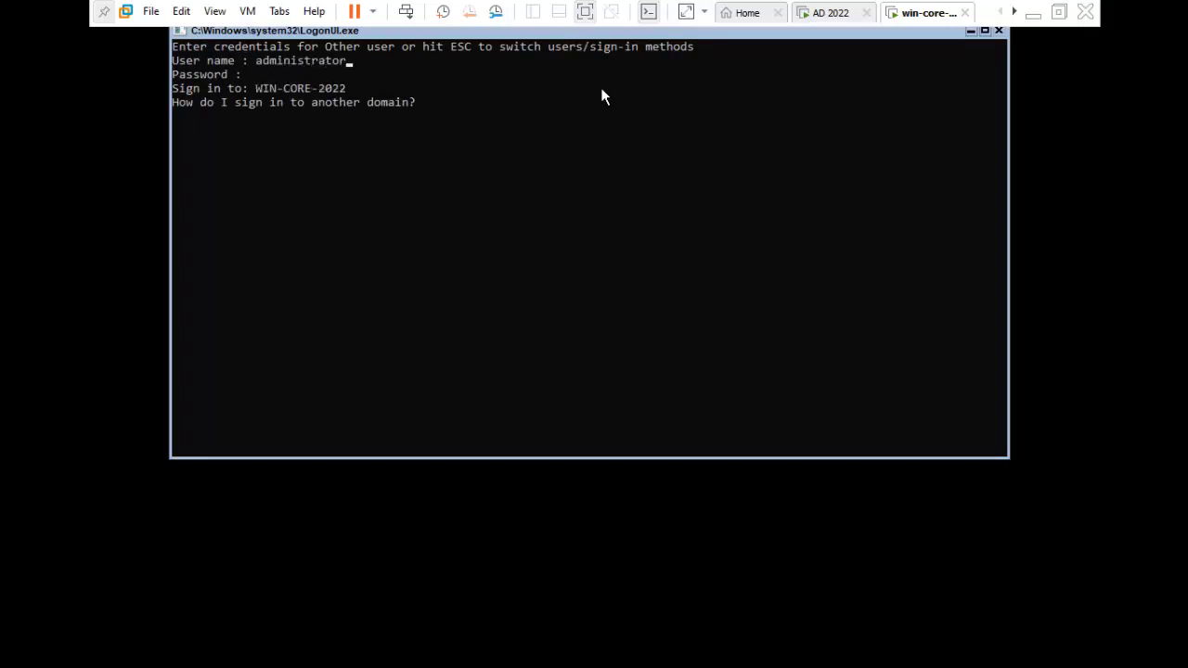
pyautogui.press('BackSpace')
pyautogui.press('BackSpace')
pyautogui.press('BackSpace')
pyautogui.press('BackSpace')
pyautogui.press('BackSpace')
pyautogui.press('BackSpace')
pyautogui.press('BackSpace')
pyautogui.press('BackSpace')
pyautogui.press('BackSpace')
pyautogui.press('BackSpace')
pyautogui.press('BackSpace')
pyautogui.press('BackSpace')
pyautogui.press('BackSpace')
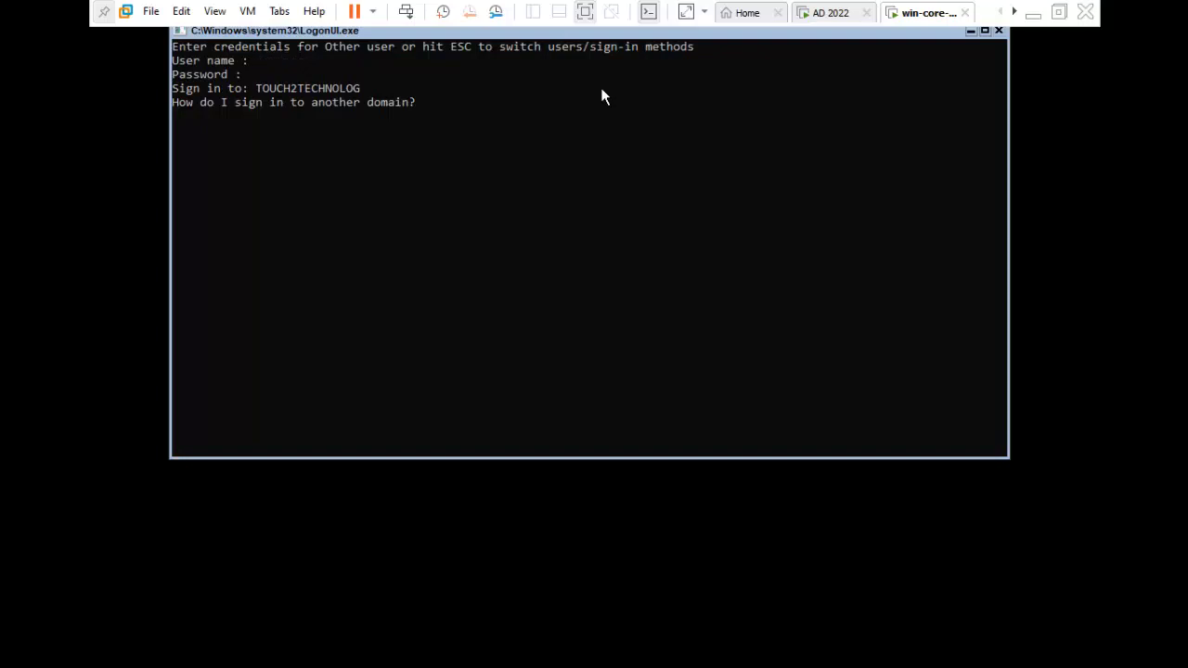
pyautogui.write('touch2technolo')
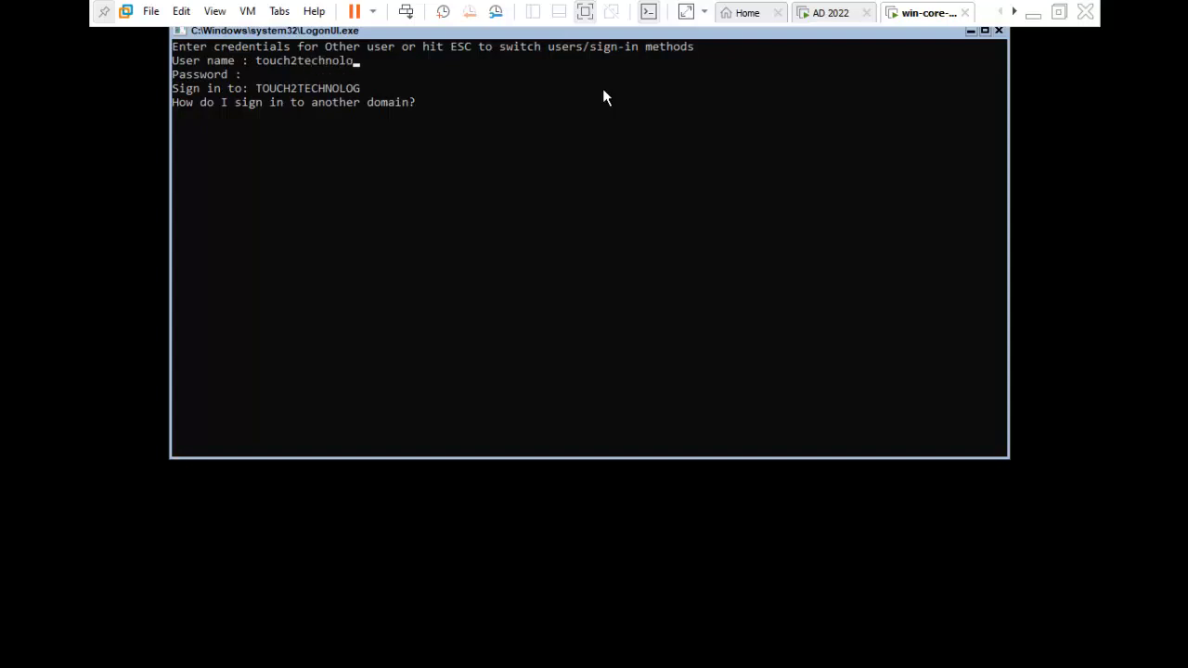
pyautogui.write('g\\administrator')
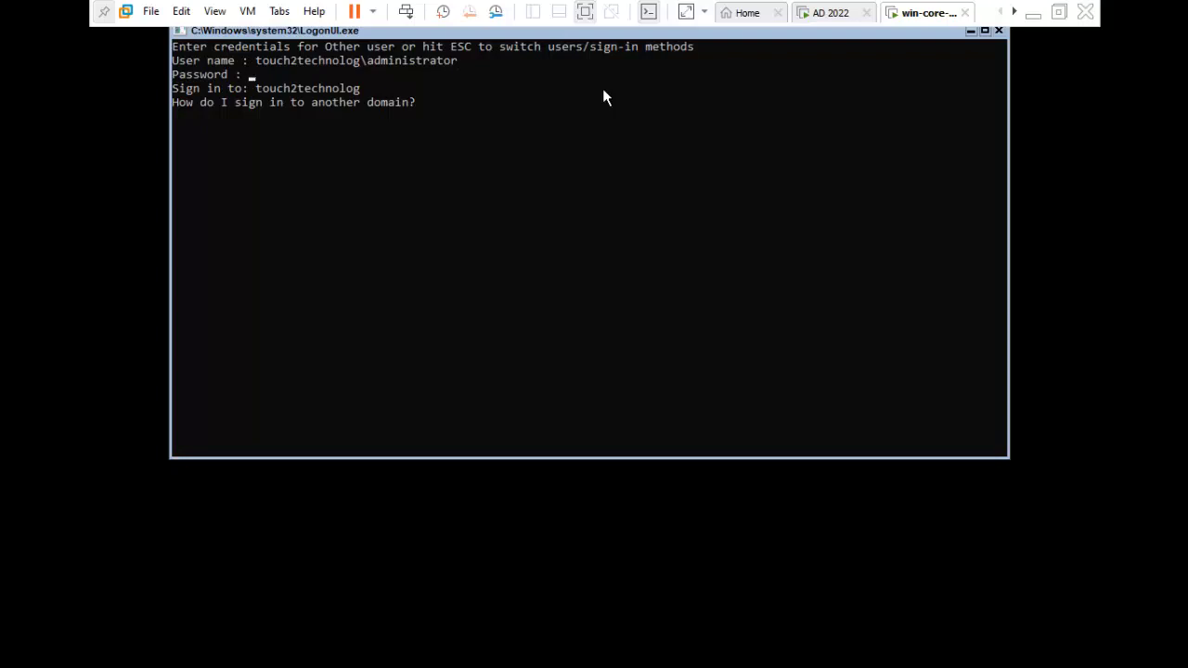
pyautogui.write('*******')
pyautogui.press('Return')
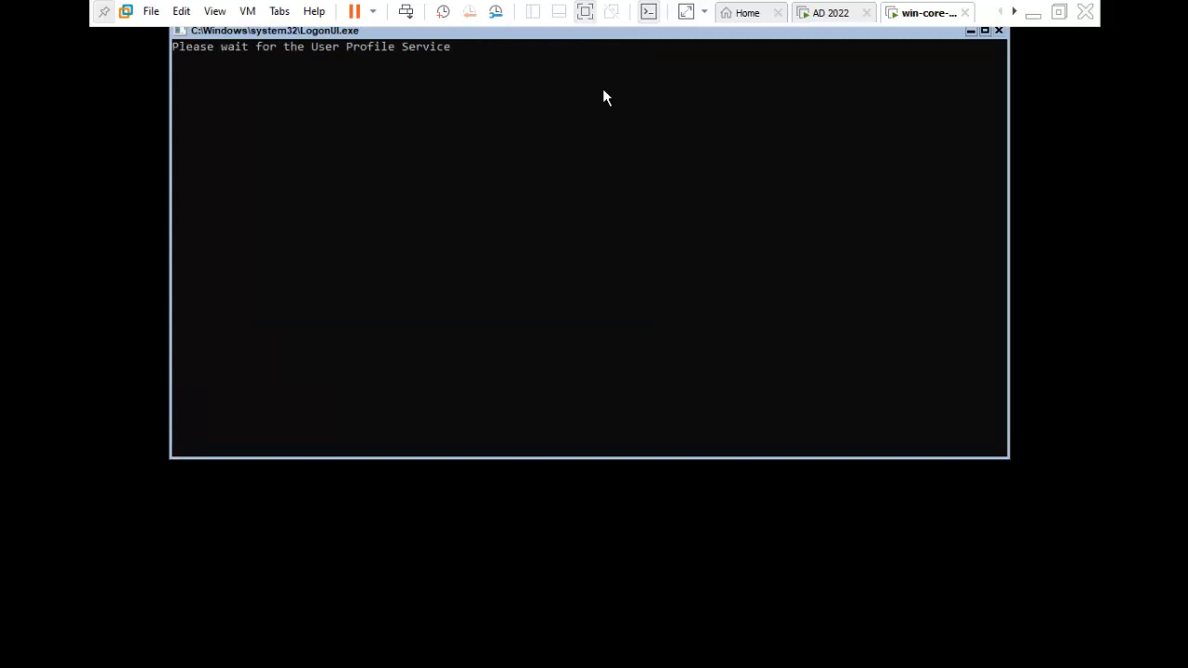